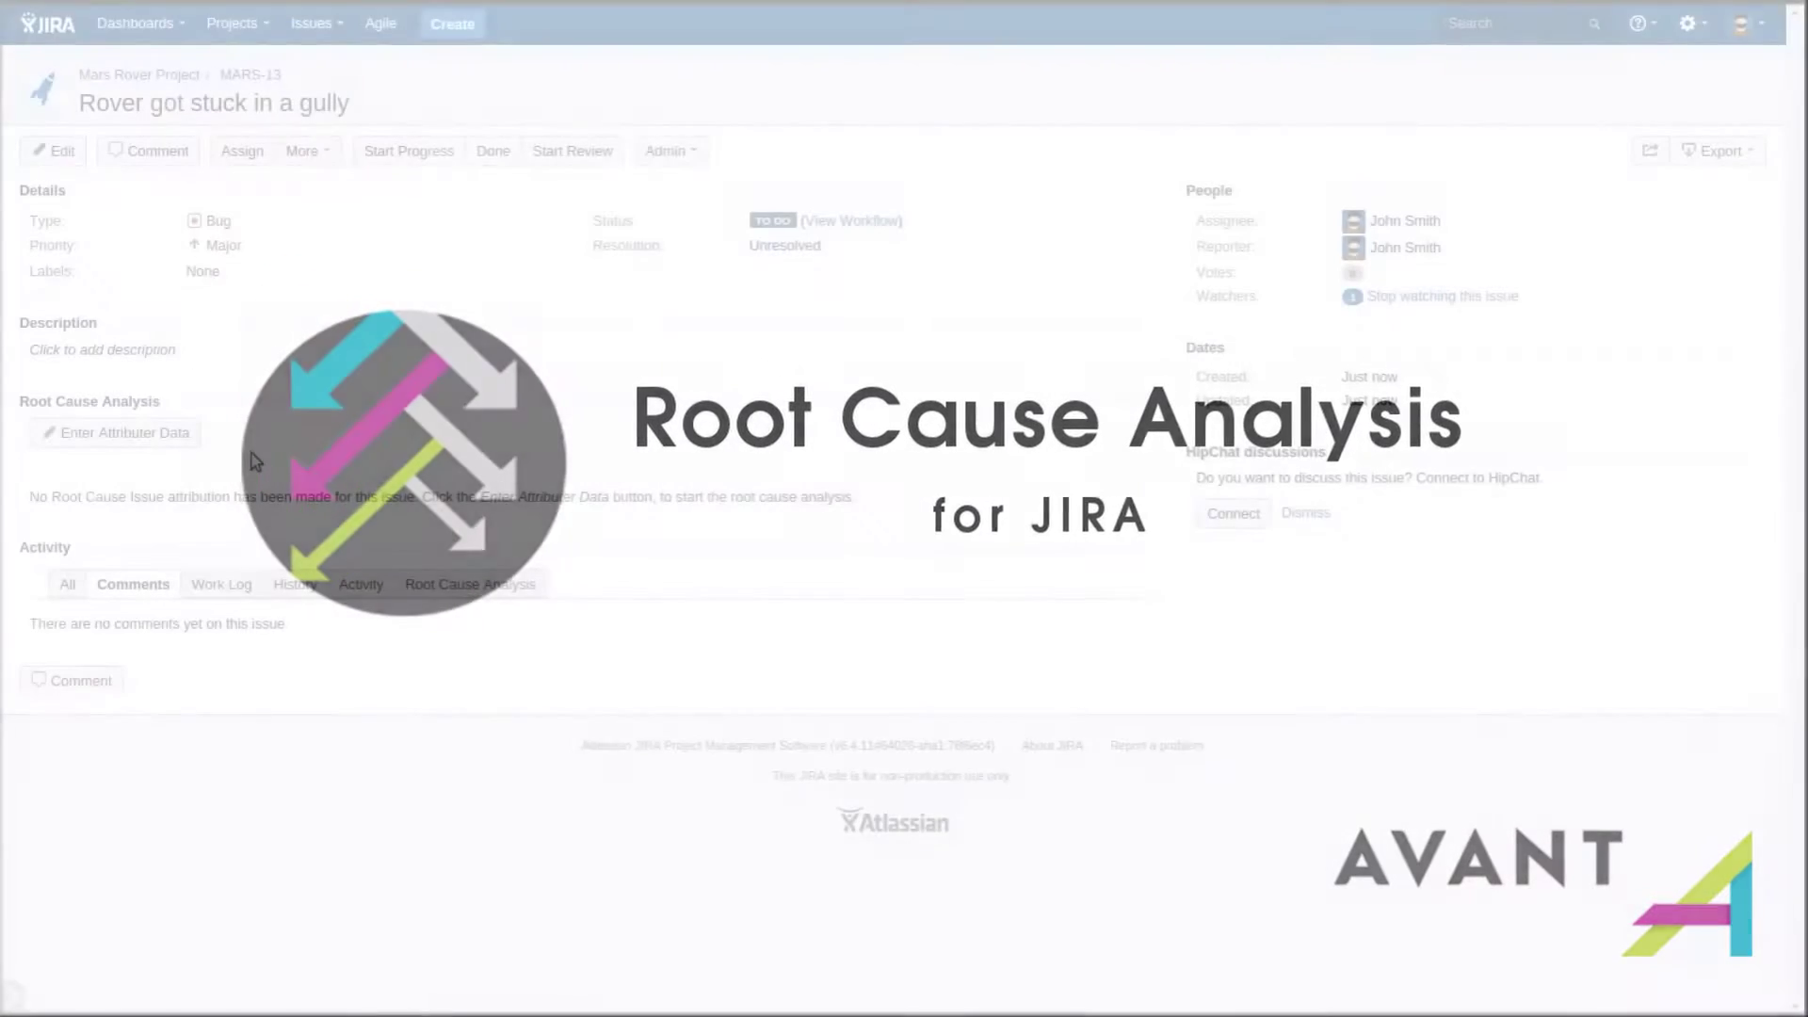
Step: Open the Enter Attributer Data form under Root Cause Analysis on MARS-13
left_click(157, 433)
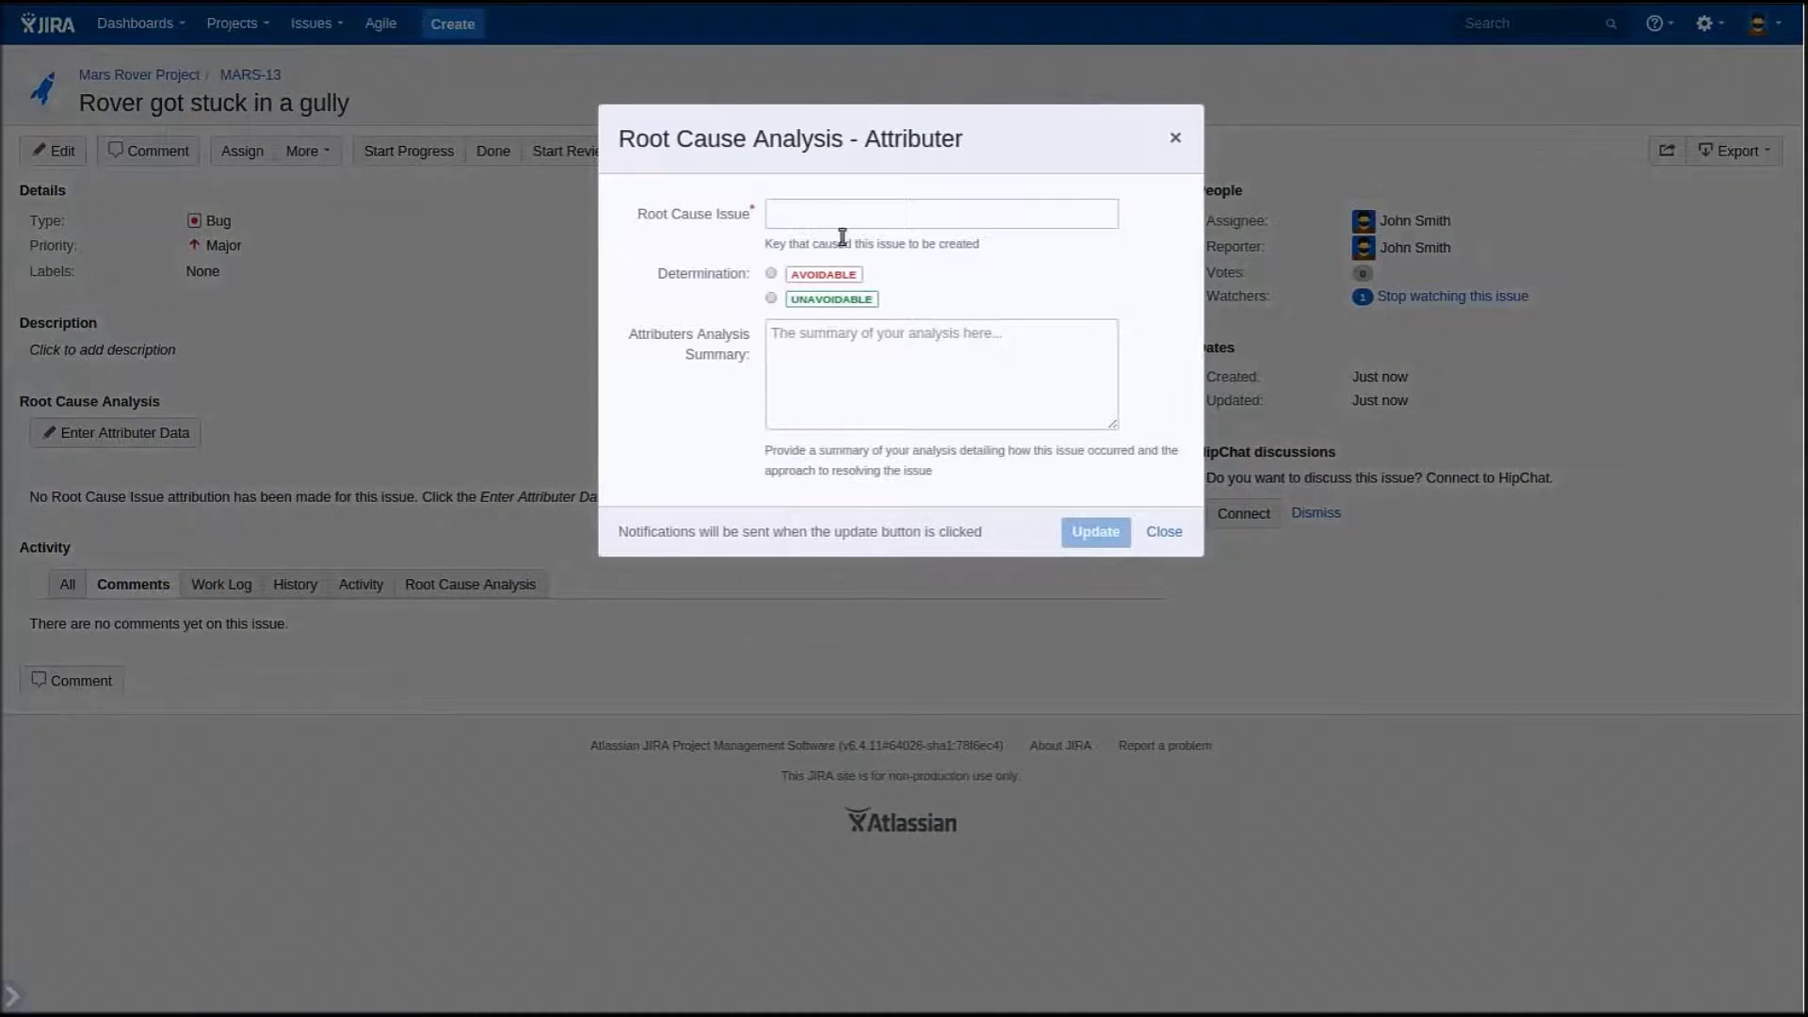
Step: Save MARS-1 as an unavoidable root cause with the Earth–Mars distance delay summary
left_click(838, 219)
type("MARS-1")
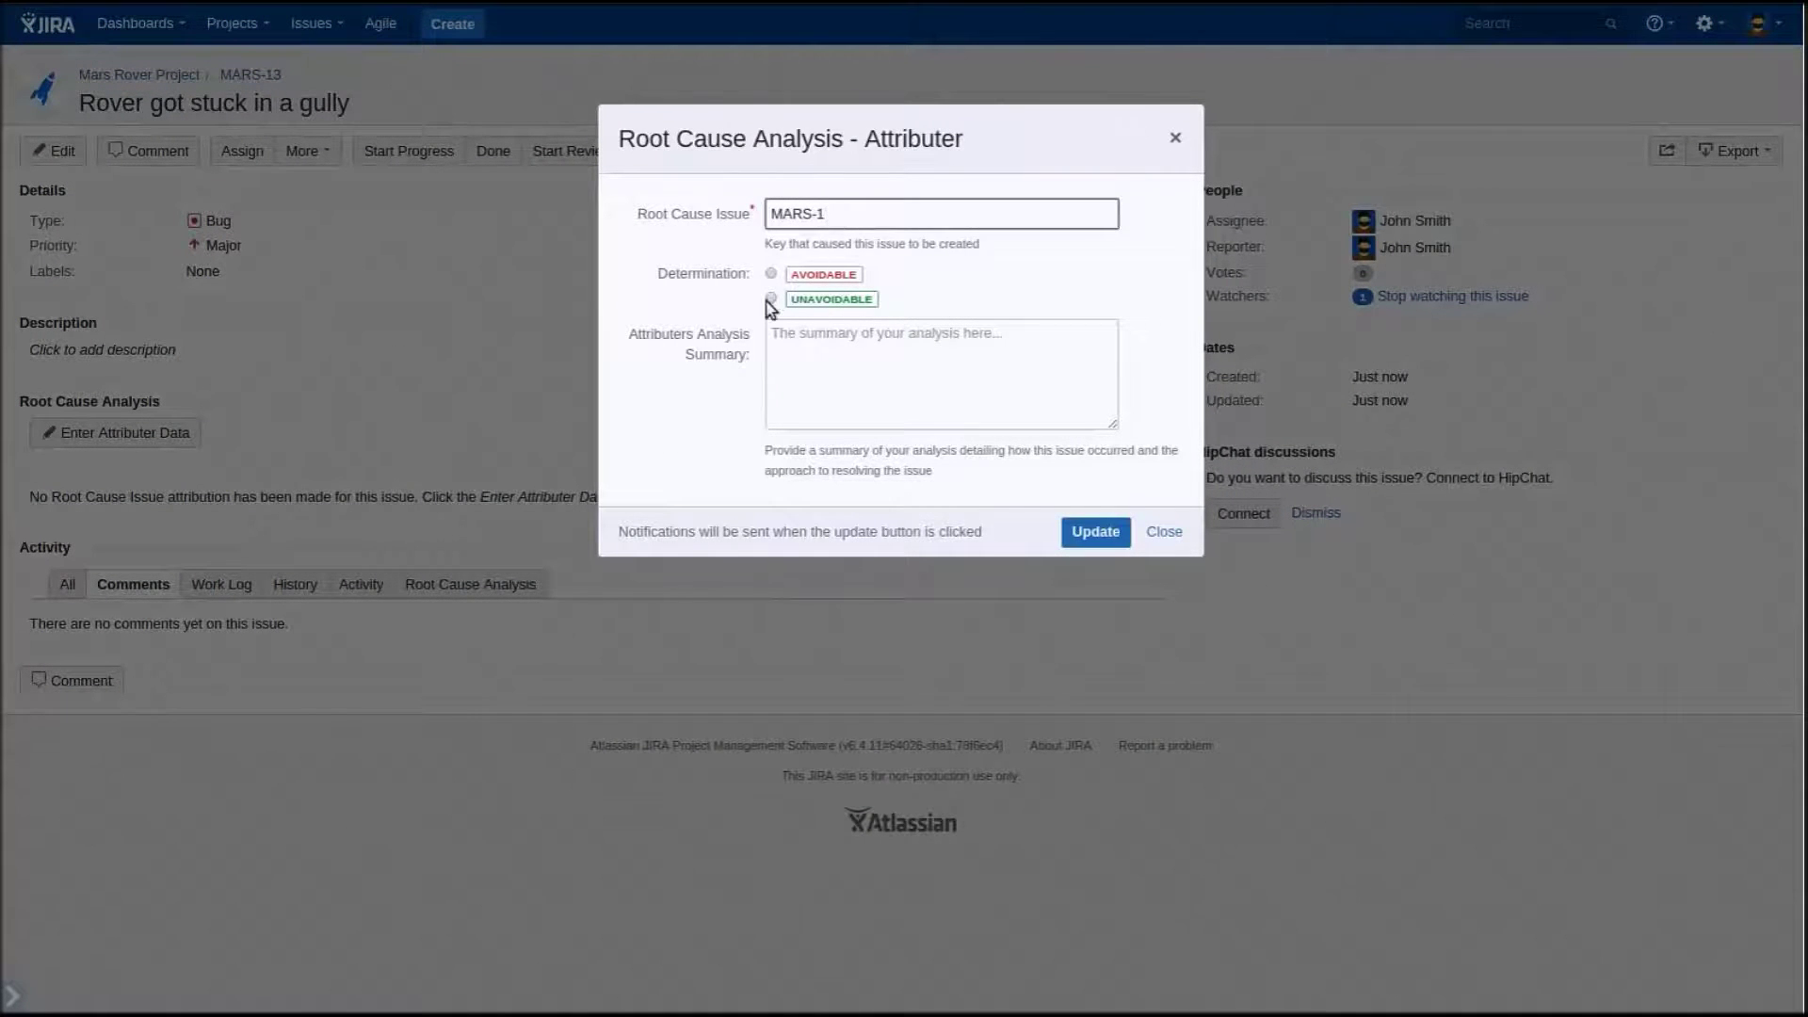
left_click(770, 299)
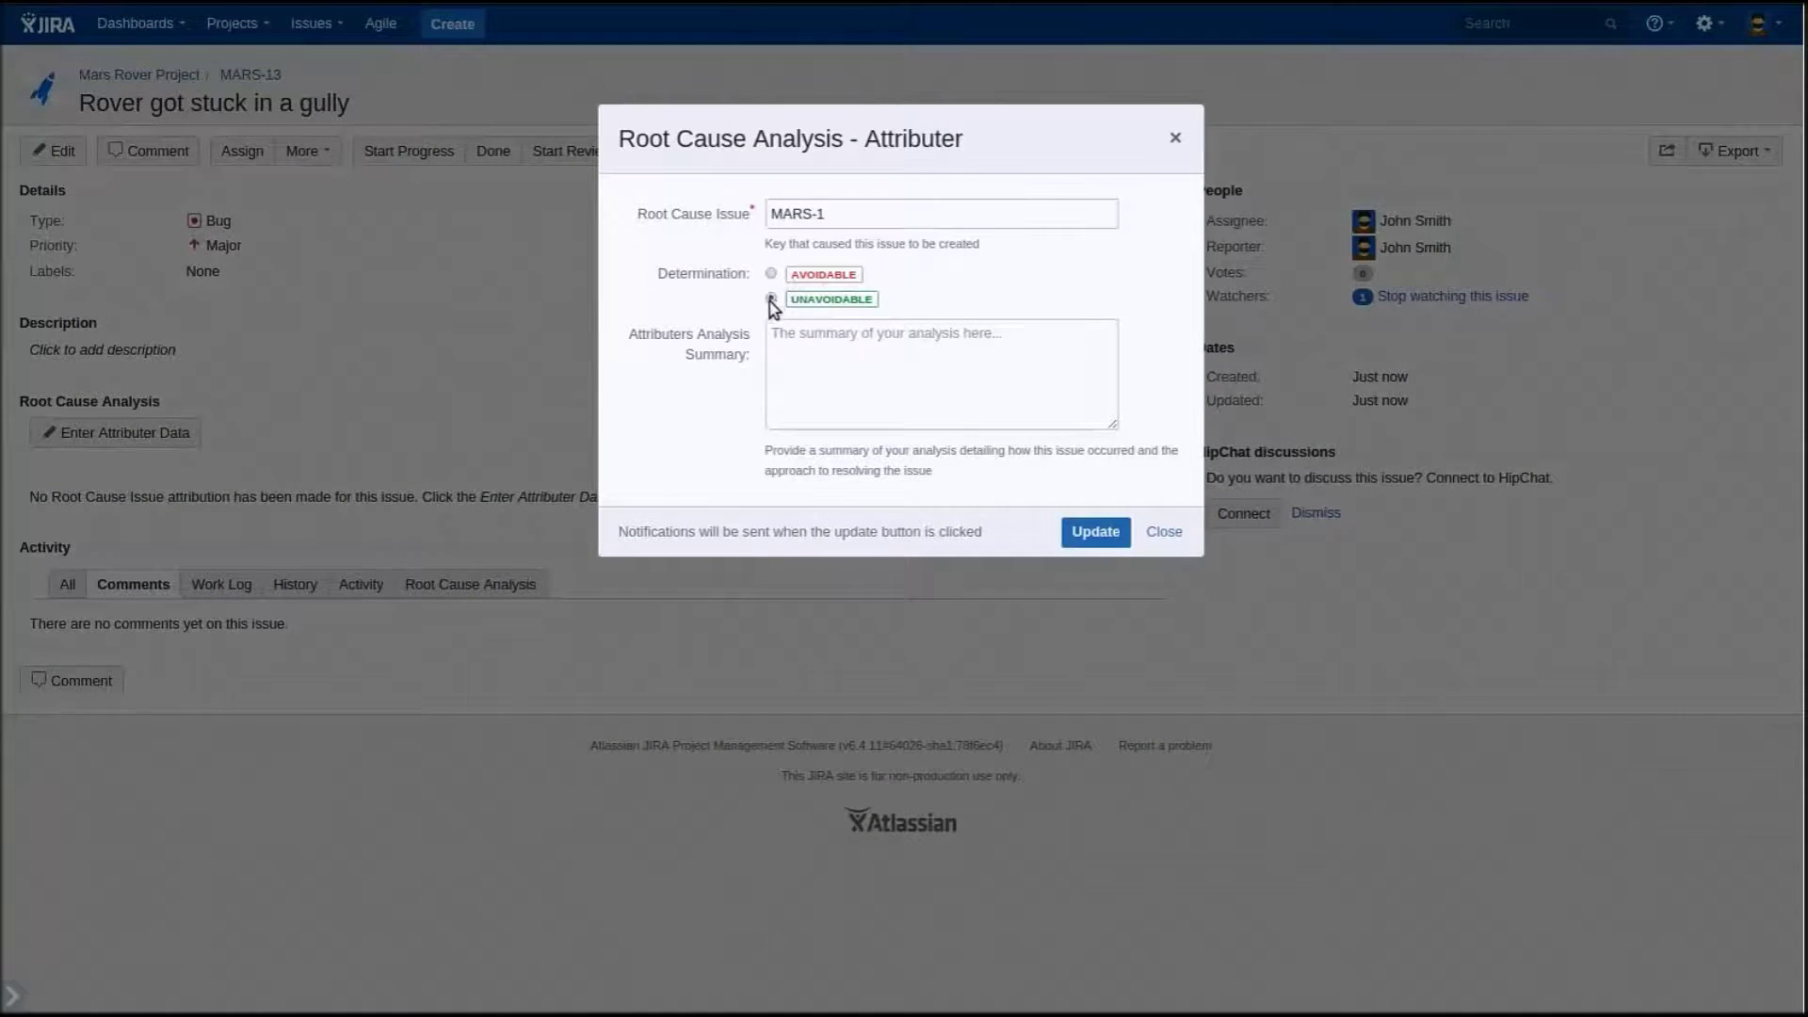
left_click(793, 339)
type("The distance between Earth and Mars caused a delay in the command to stop and the rover stopping")
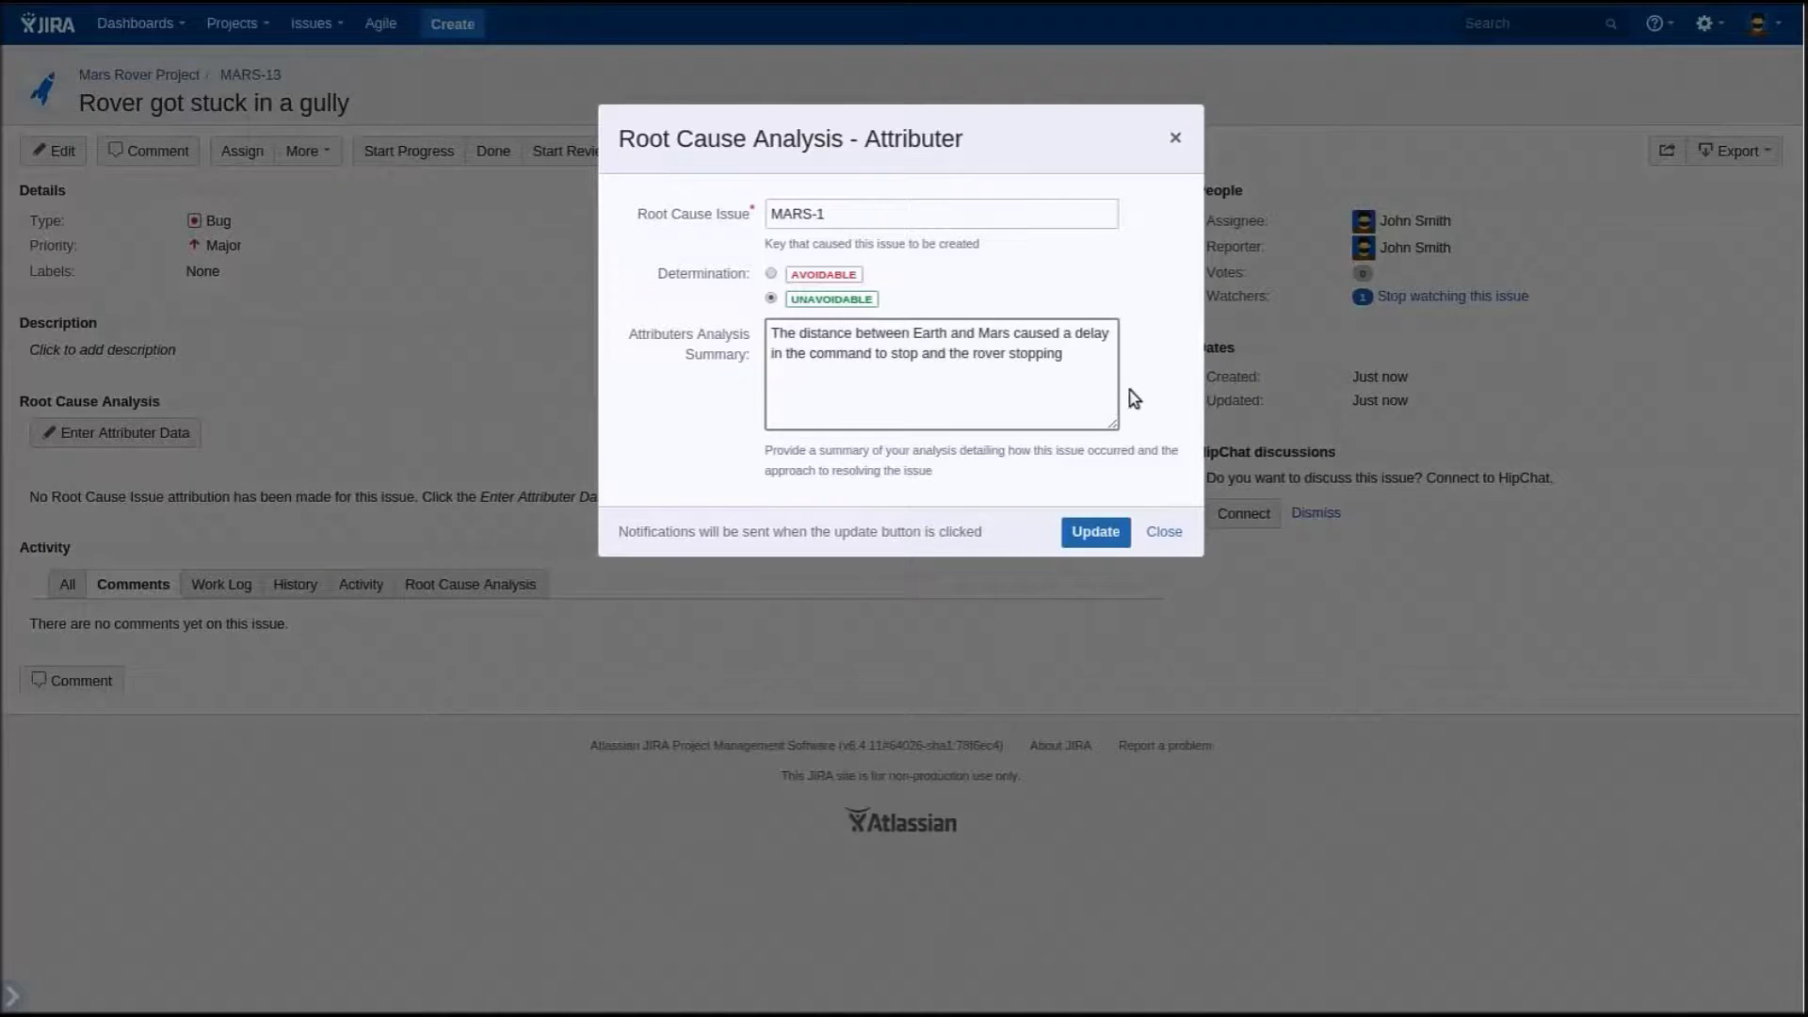
left_click(1097, 532)
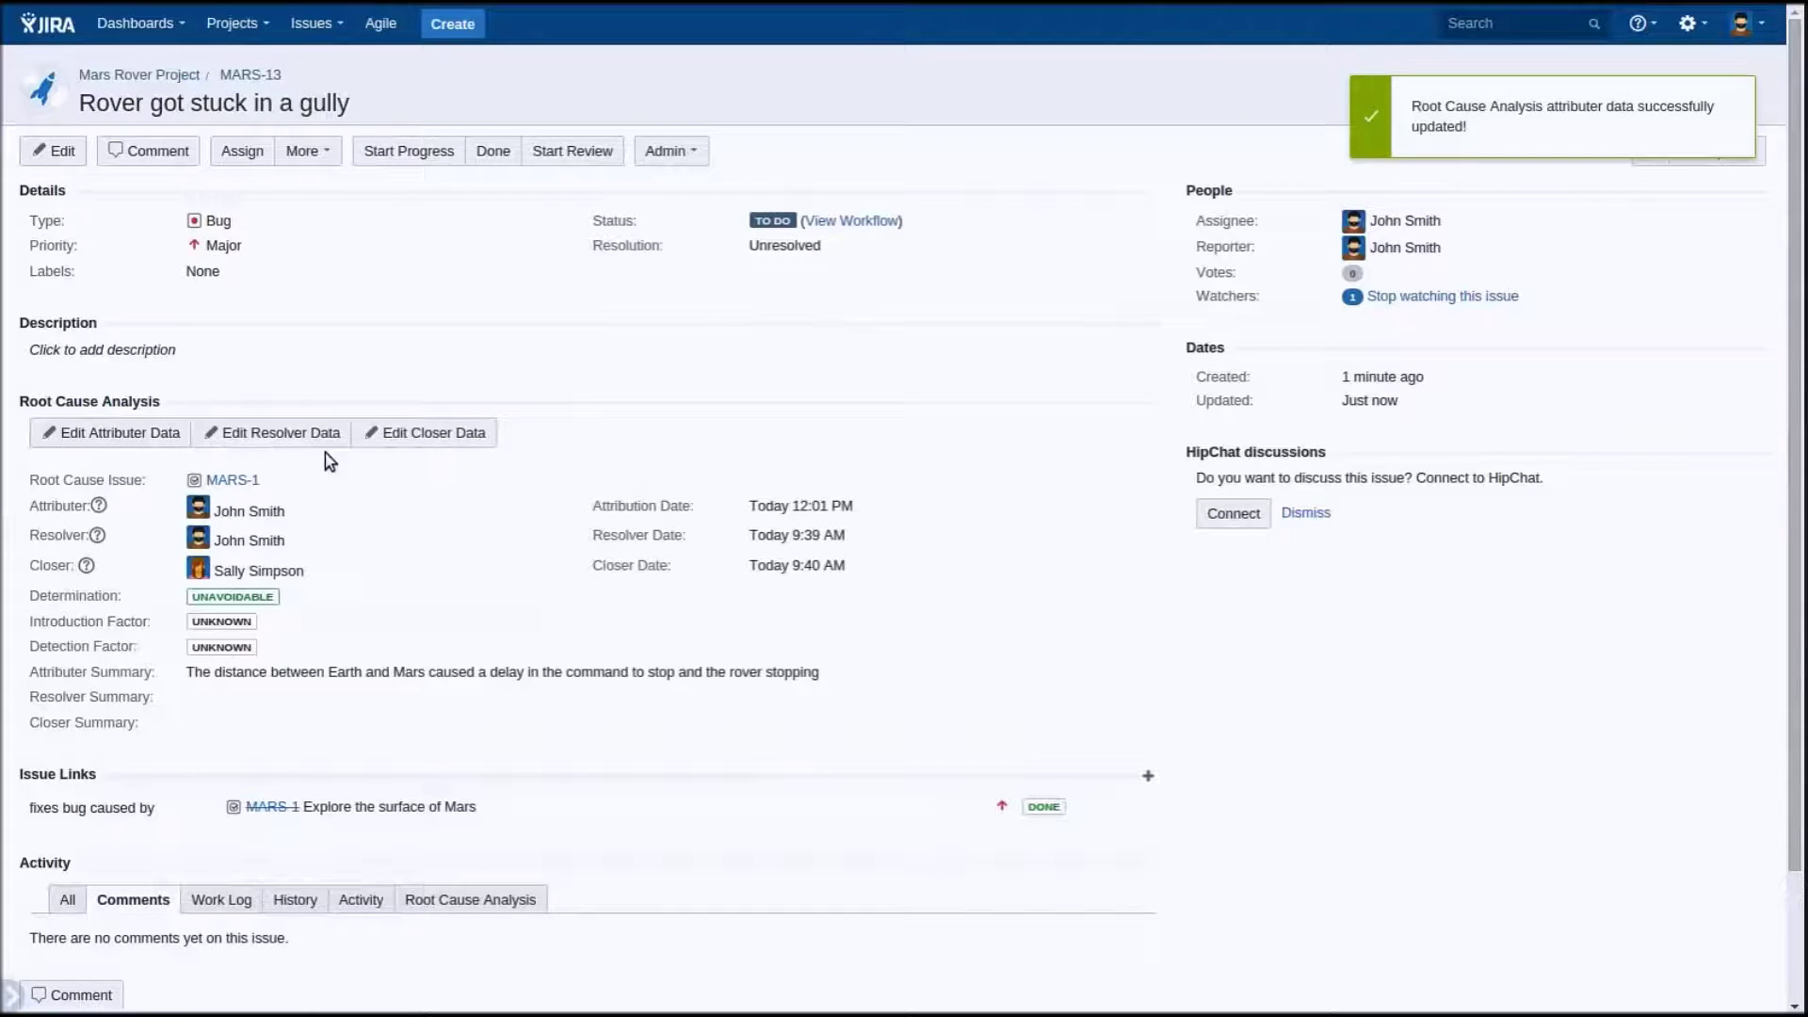
Step: Save resolver data with External Disturbance as introduction factor and the radio-interference summary
left_click(280, 432)
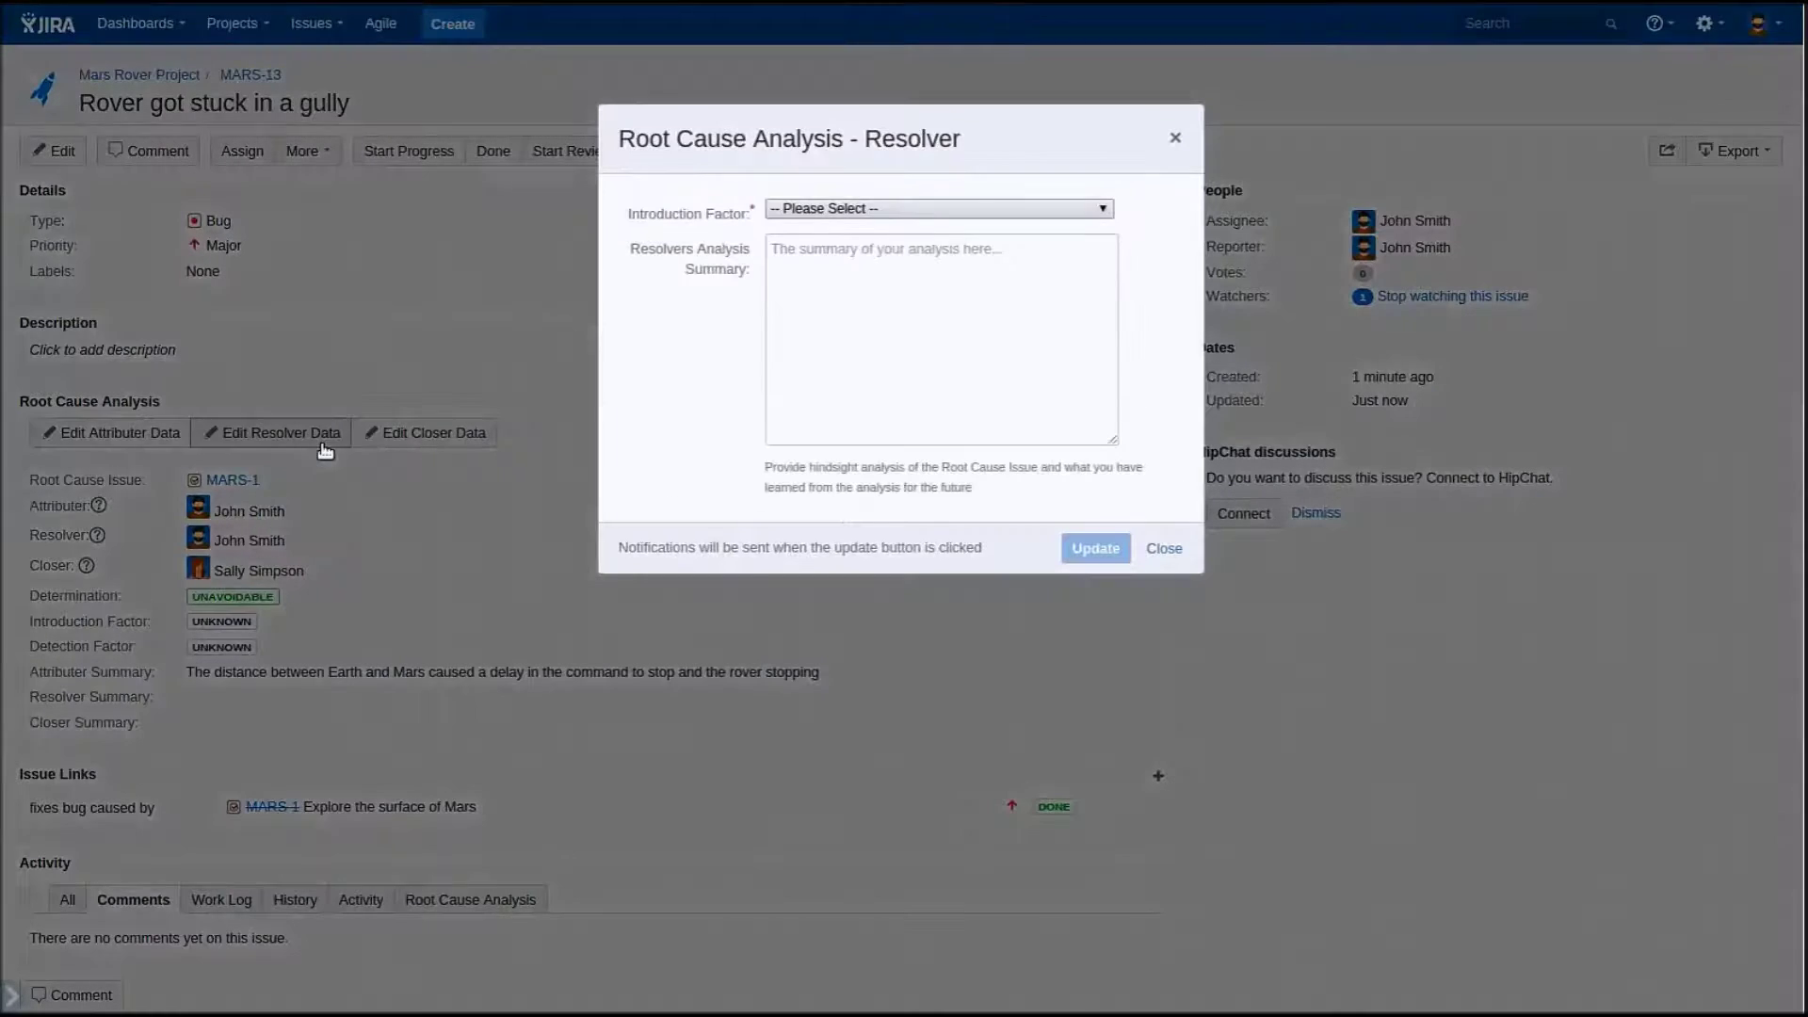
left_click(862, 211)
left_click(876, 294)
type("There was interference in the radio signal. We learned to use a higher frequency channel. We changed the channel to the highest frequency.")
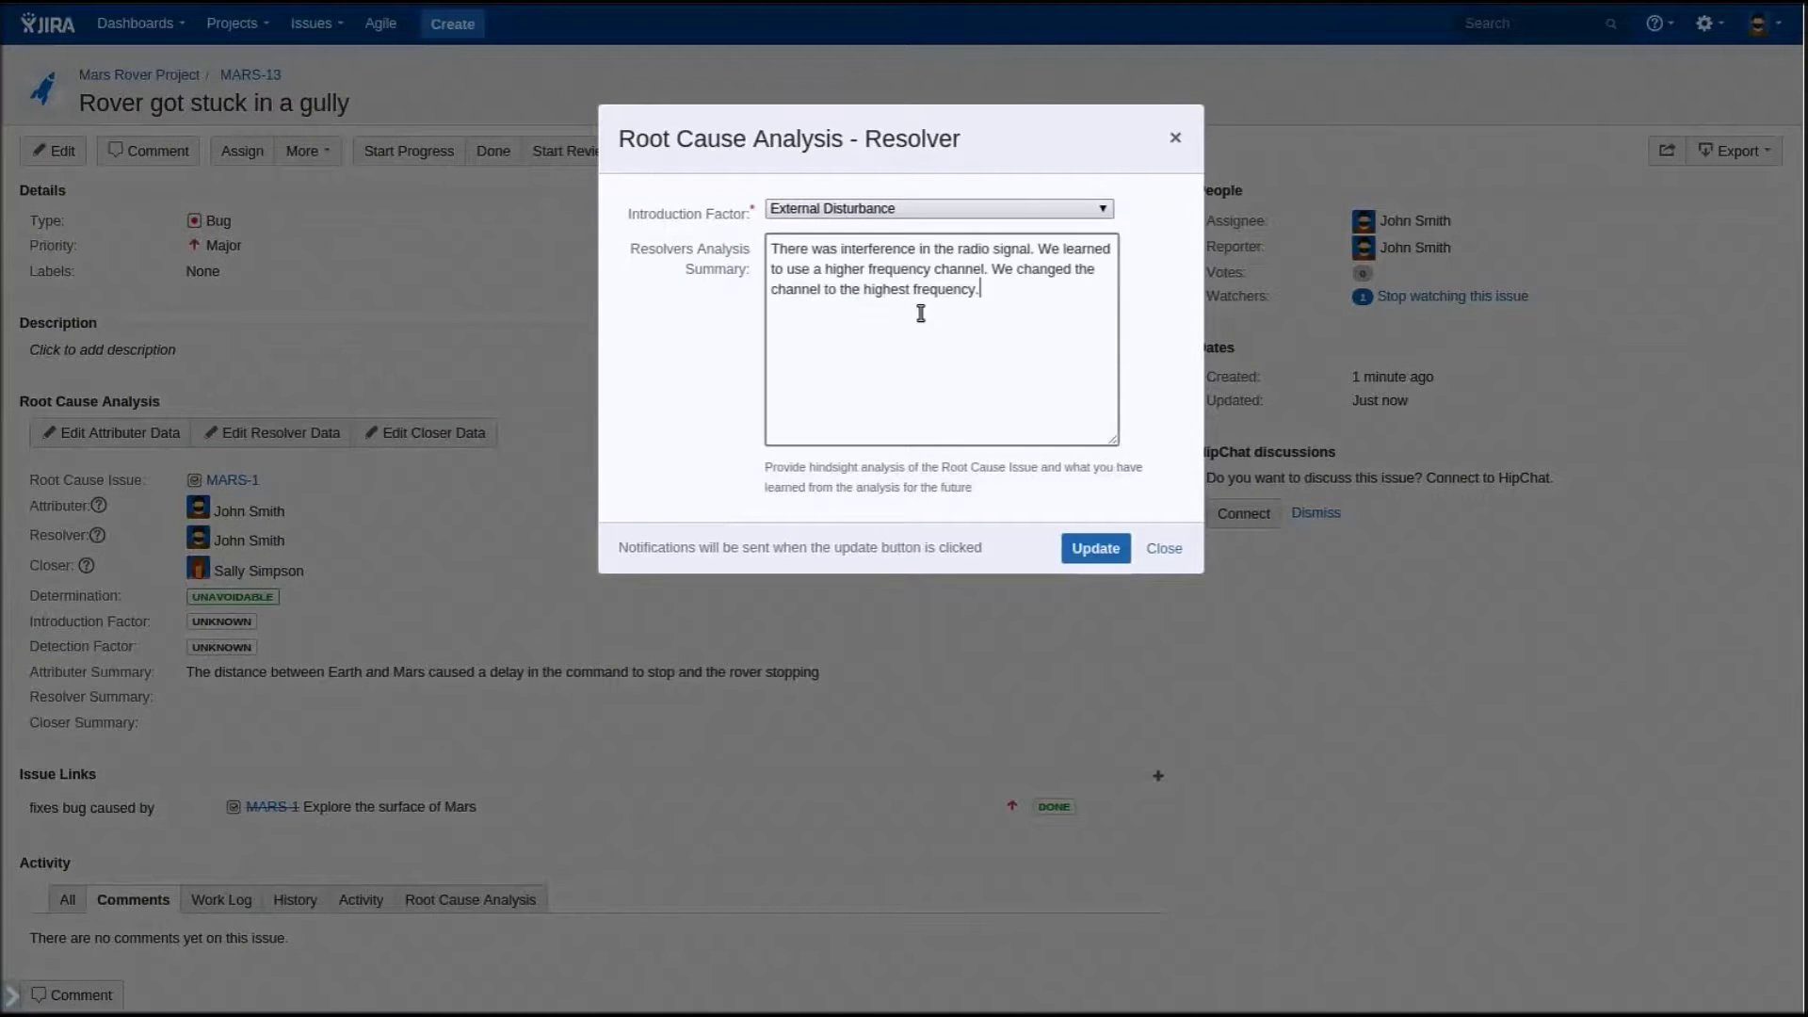
left_click(1097, 548)
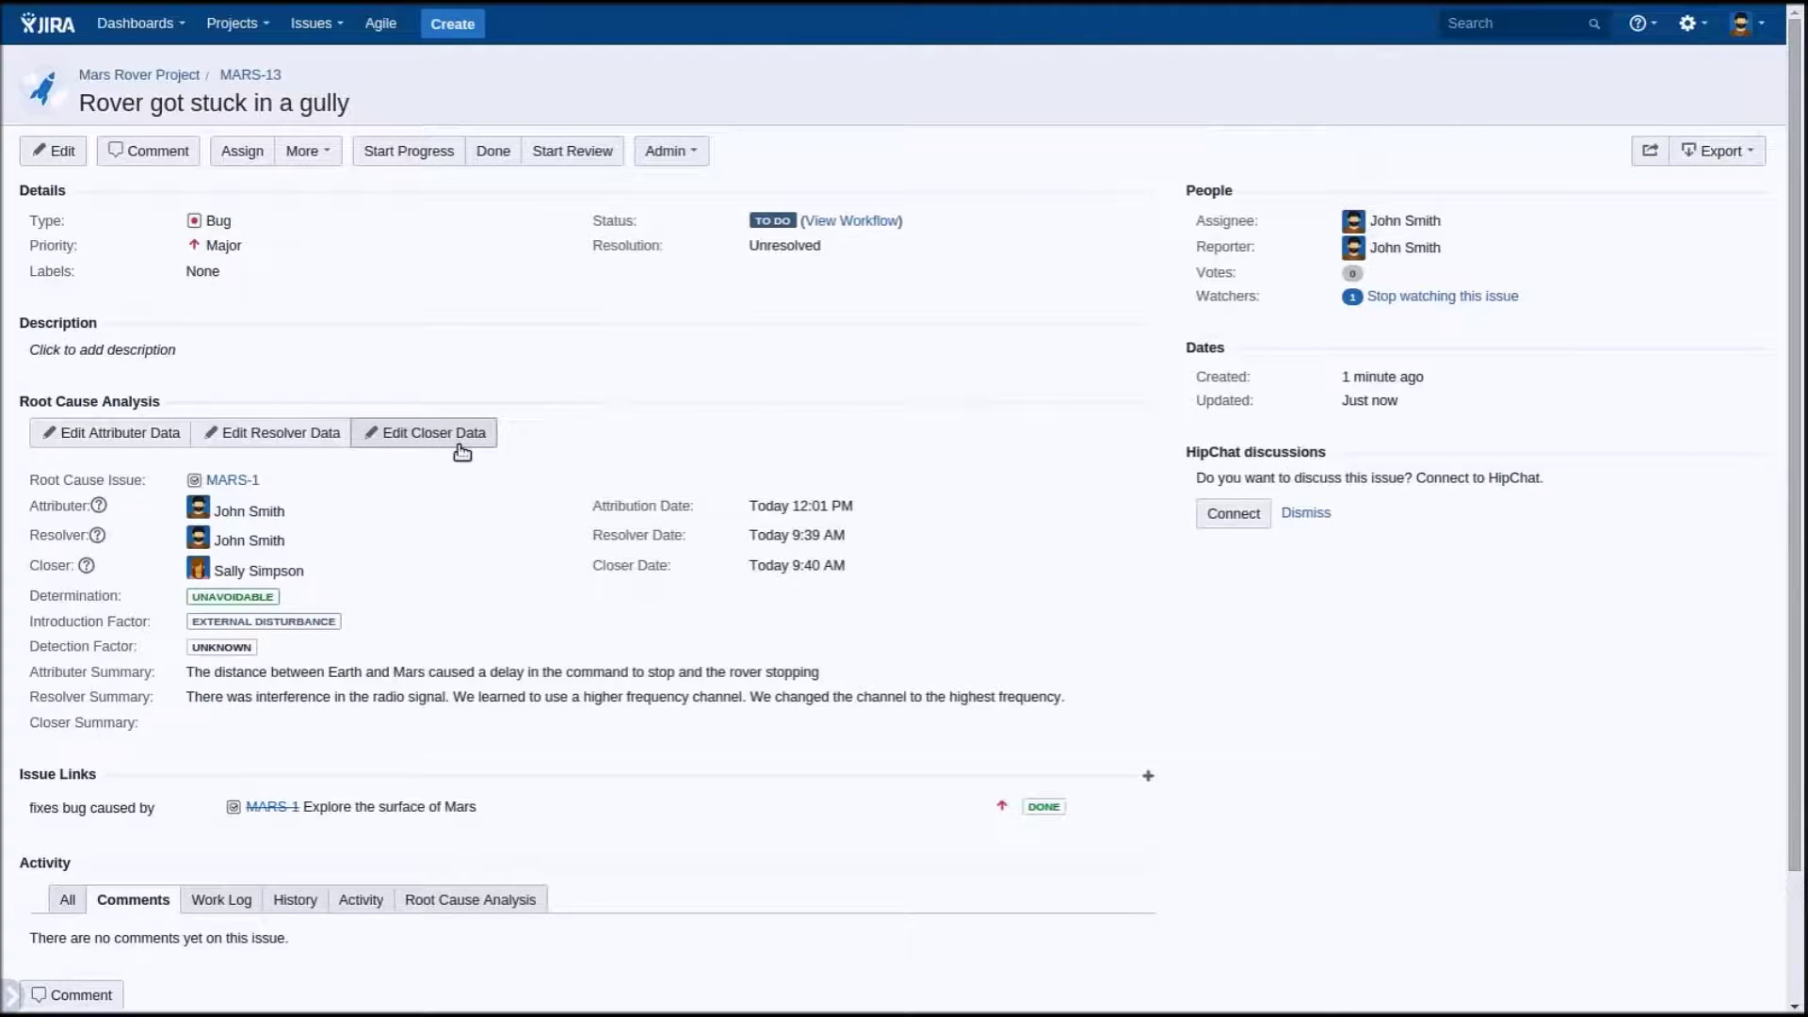
Step: Save closer data with Test Planning as detection factor and a closer summary
left_click(432, 432)
left_click(938, 209)
left_click(812, 453)
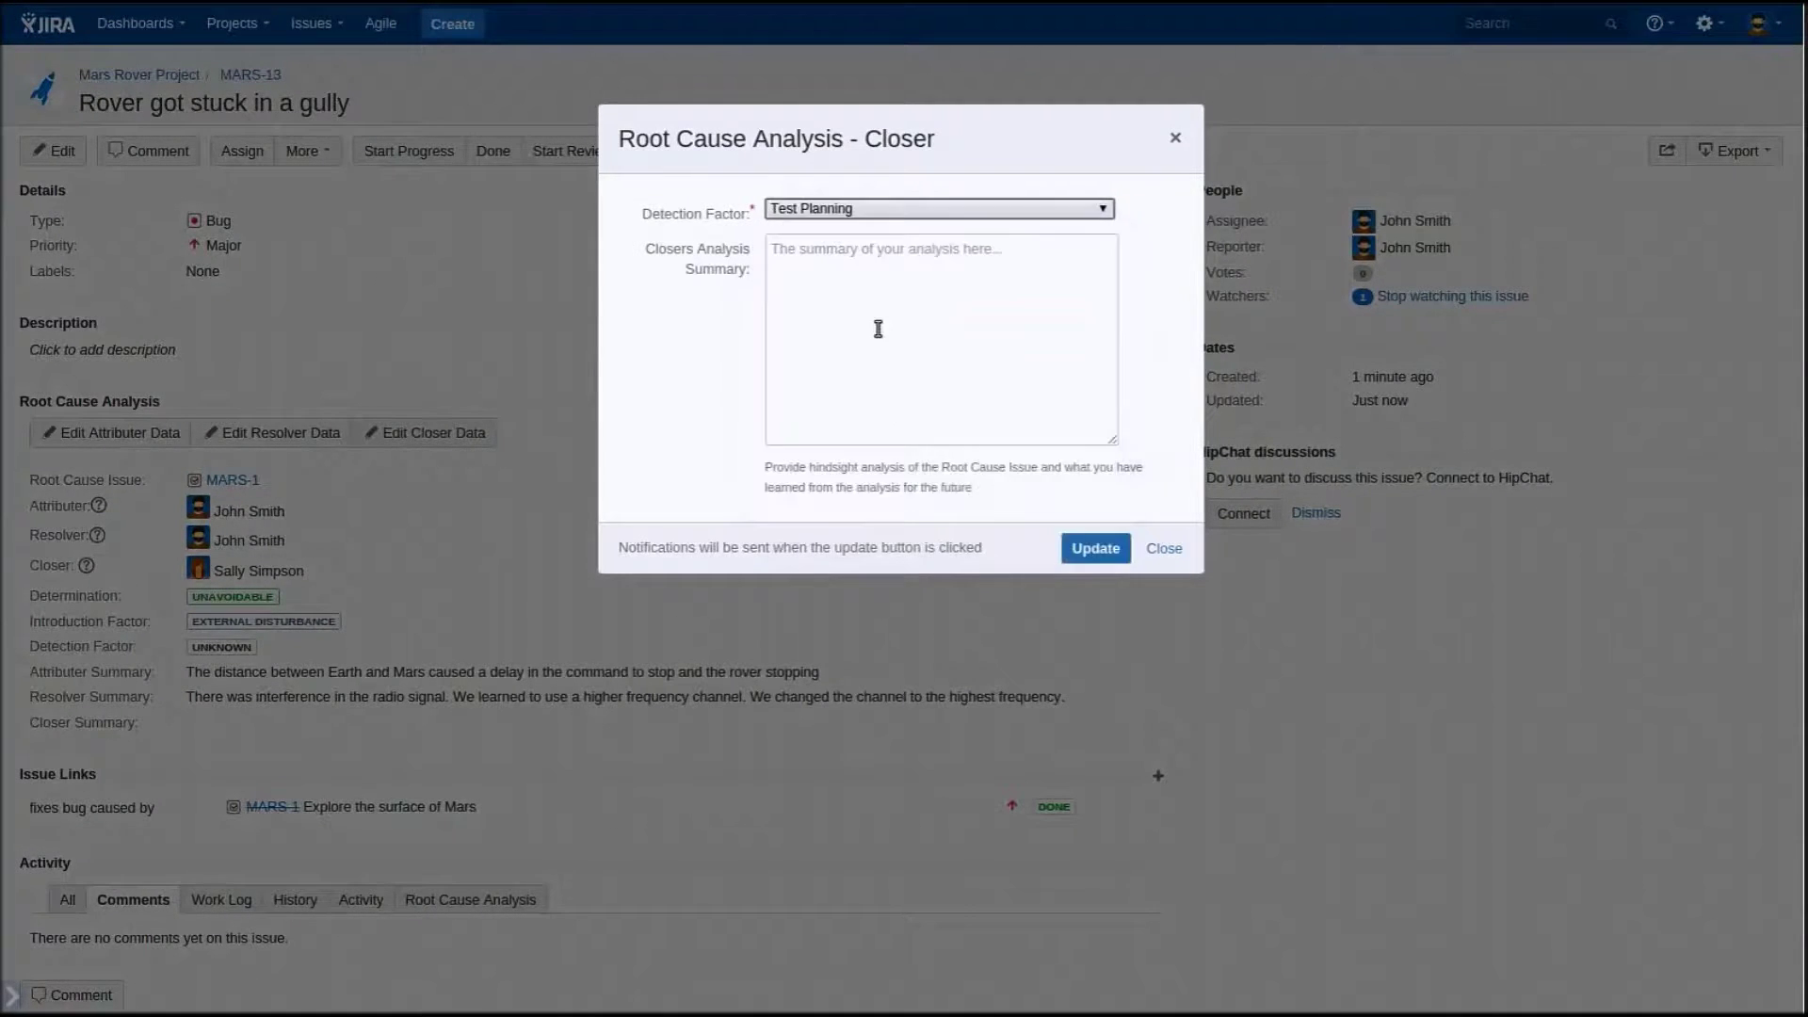
left_click(902, 327)
type("We should have taken into account radio interference over longer distances. The test scripts have been updated and the design for the next rover will include higher frequency transmitter receiver.")
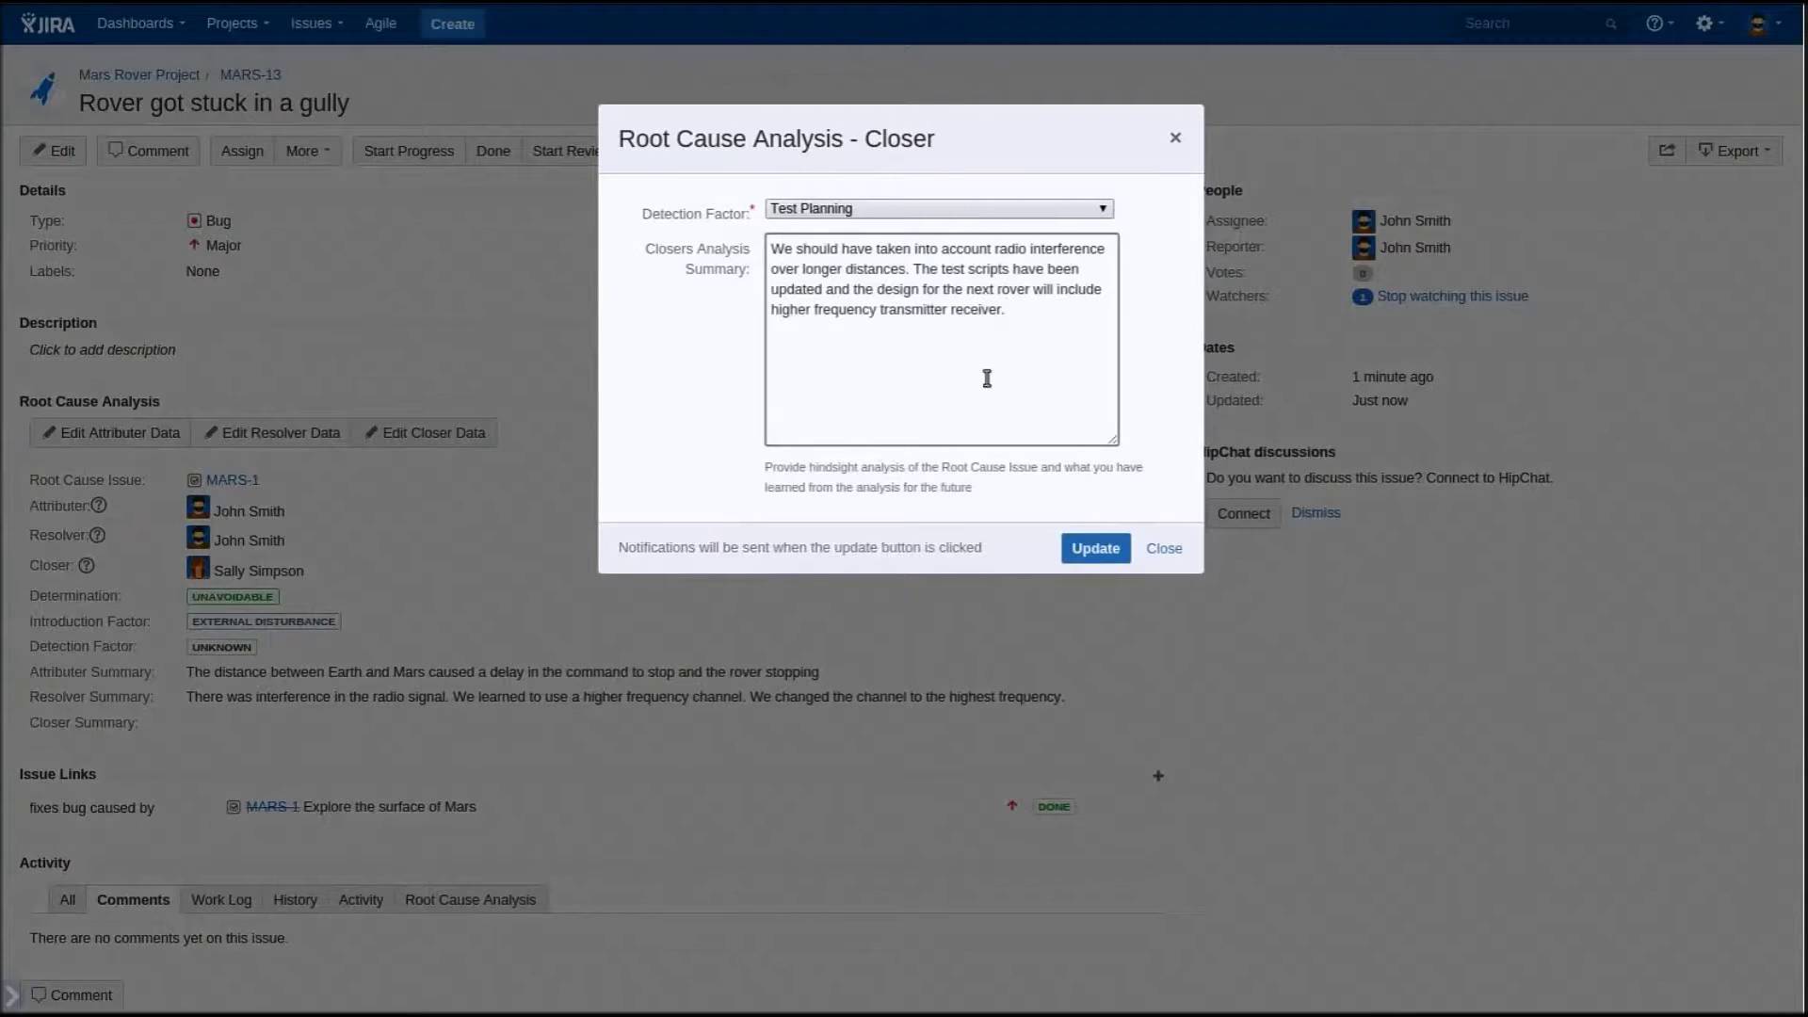
left_click(1098, 549)
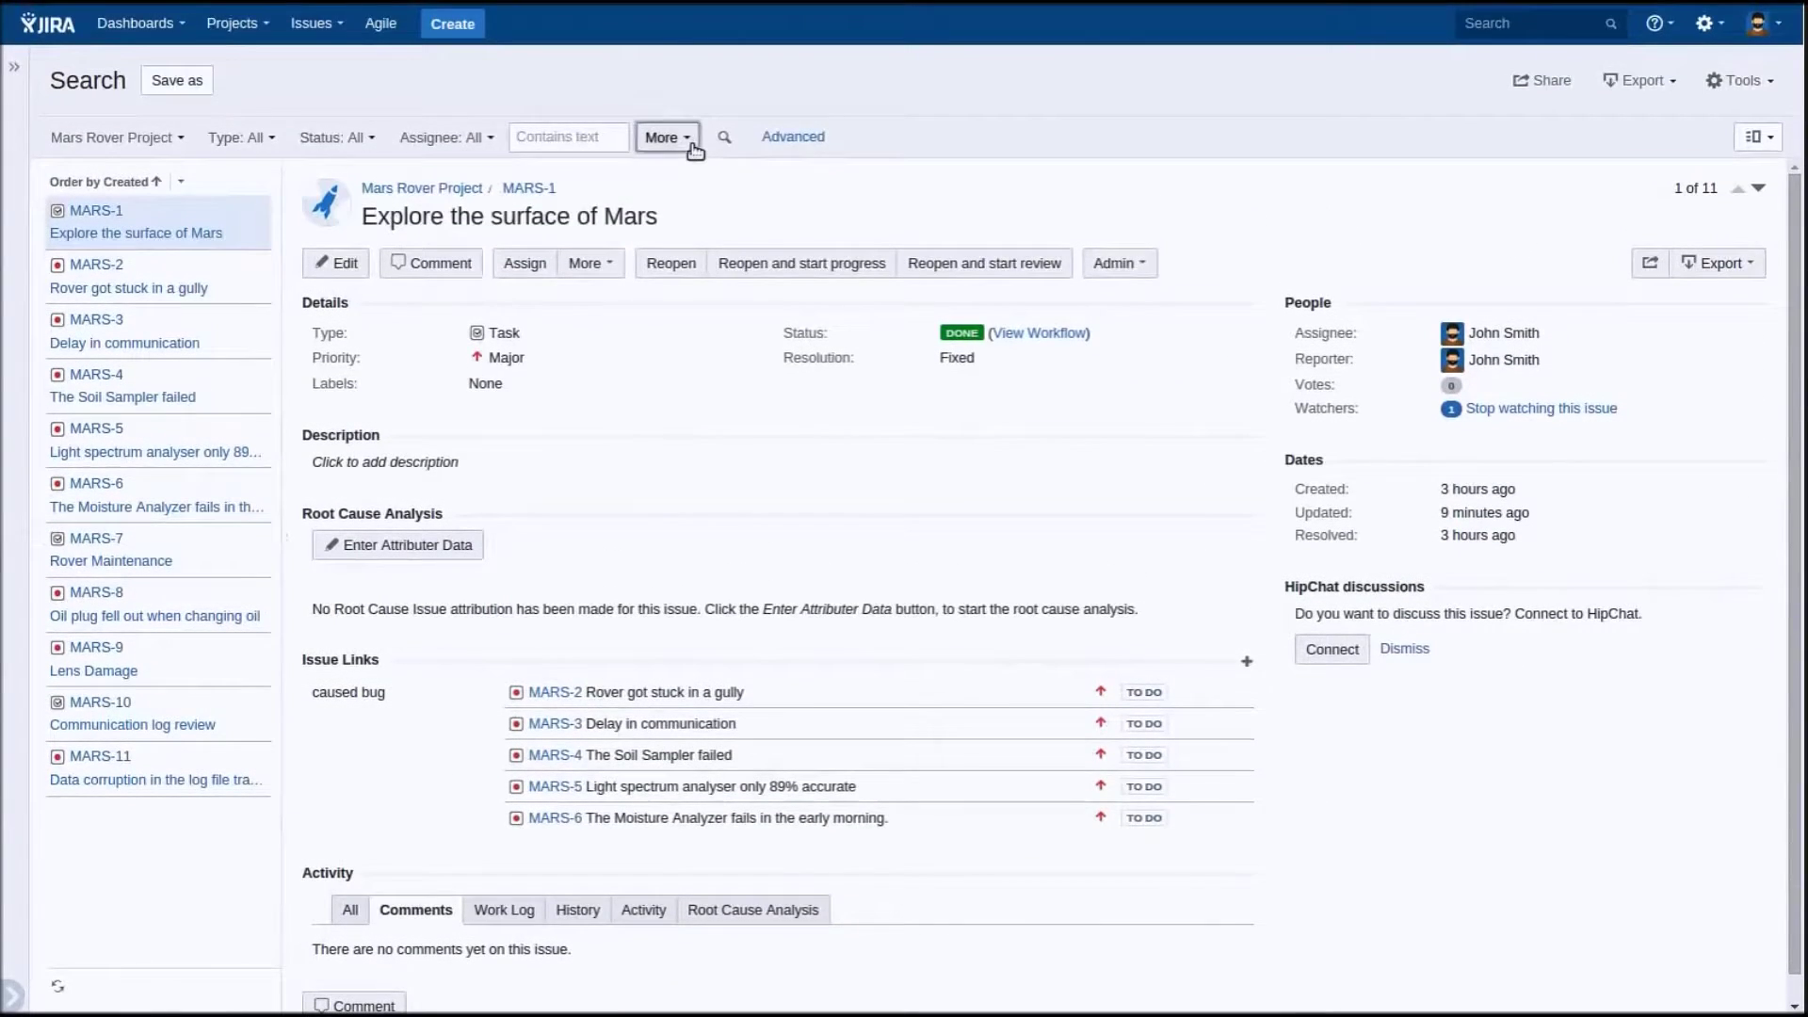
Step: Add the Root Cause Resolver criterion to the search and filter it to John Smith
left_click(672, 58)
type("Root Ca")
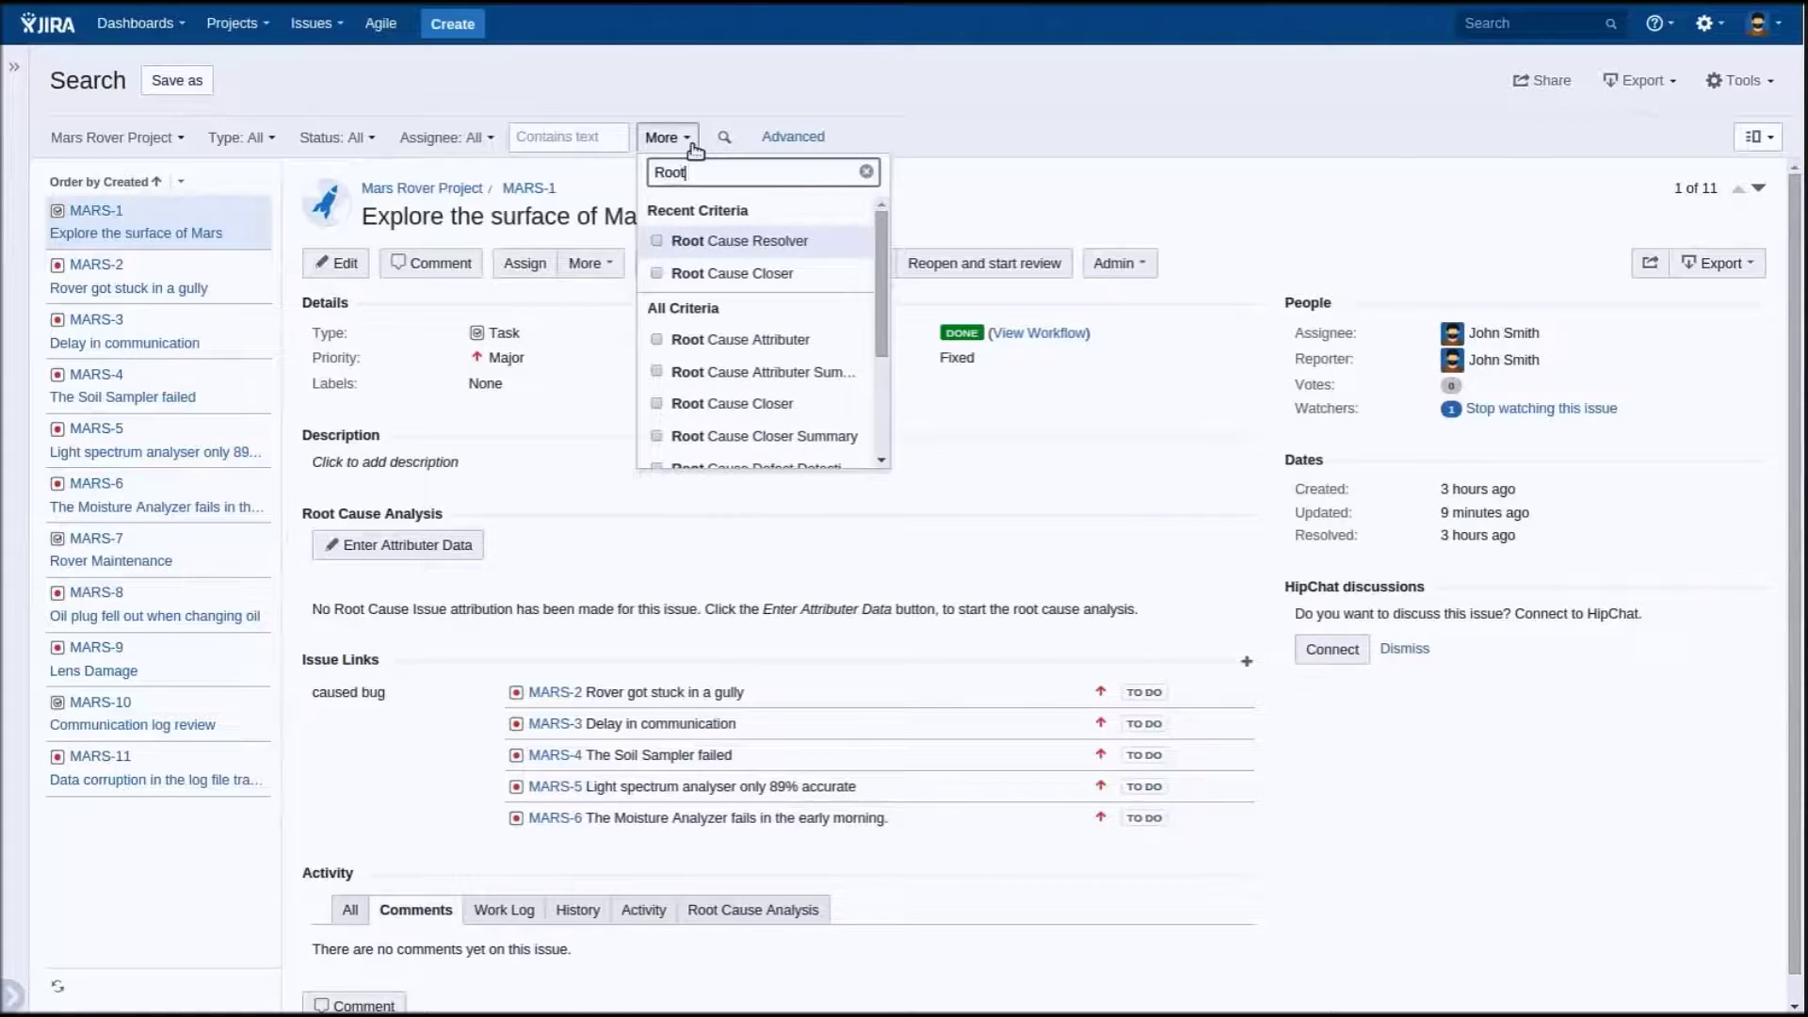
type("use")
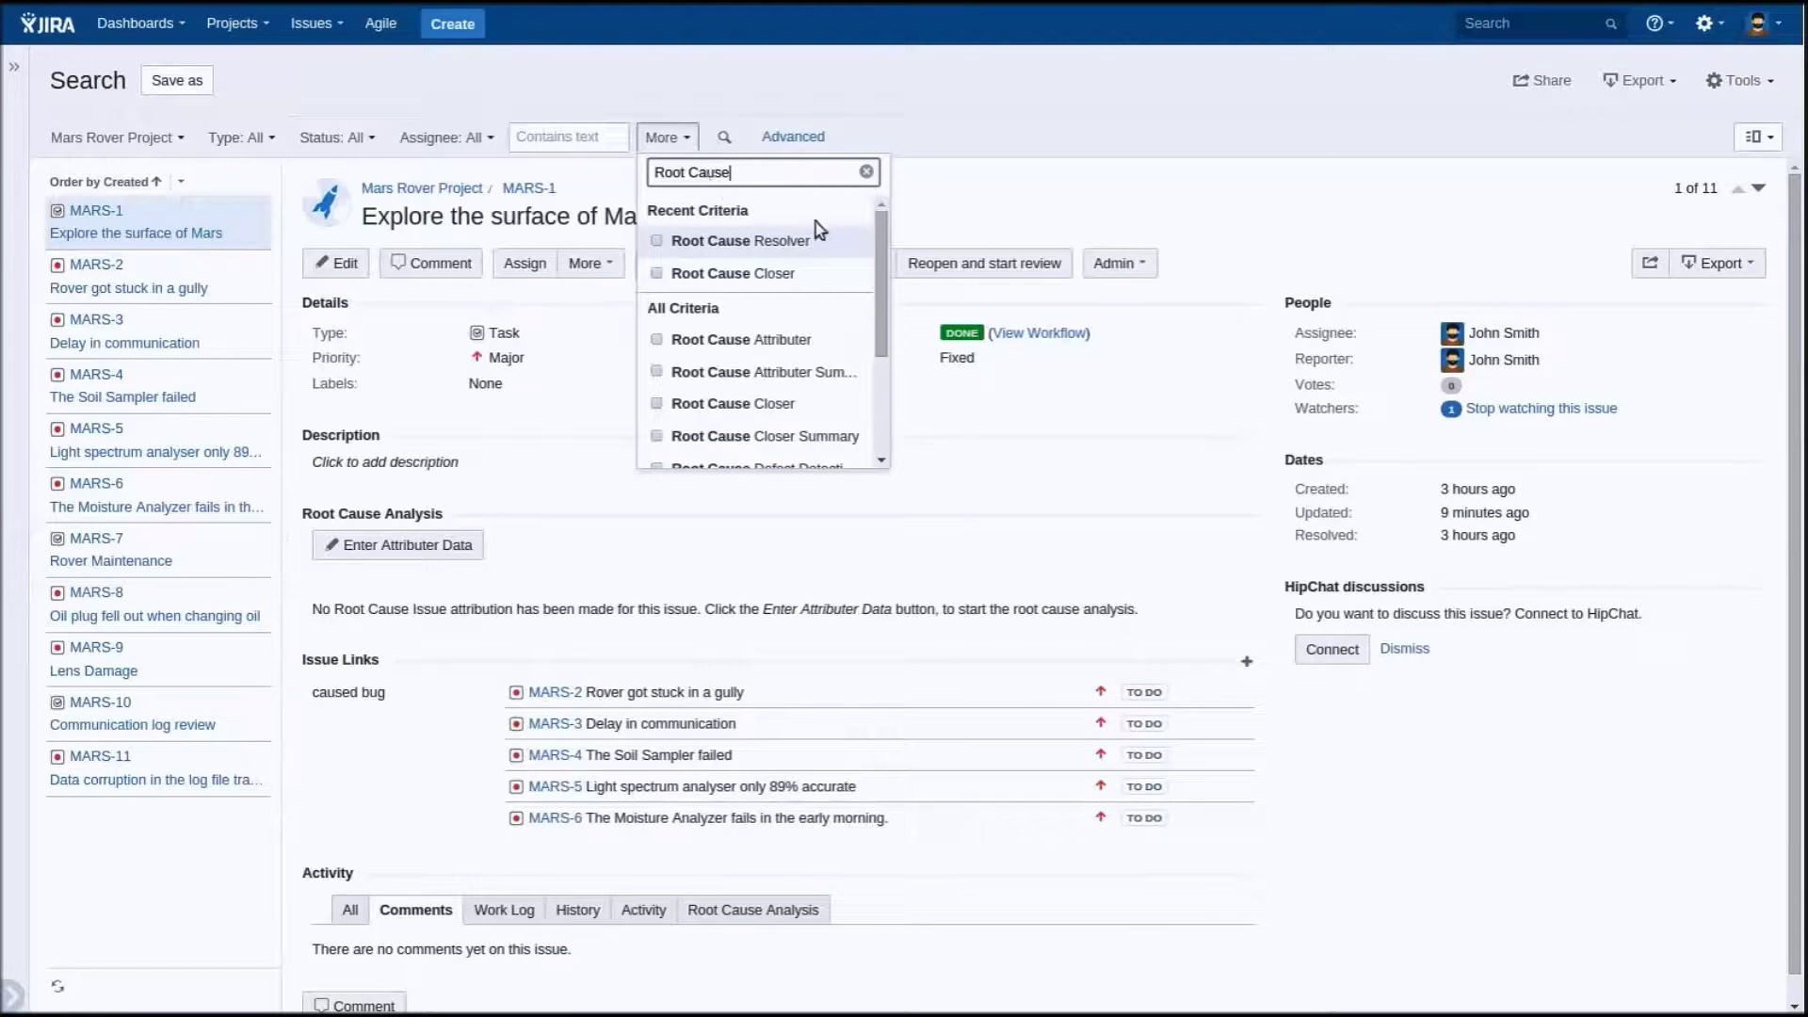
scroll(849, 339, "down", 4)
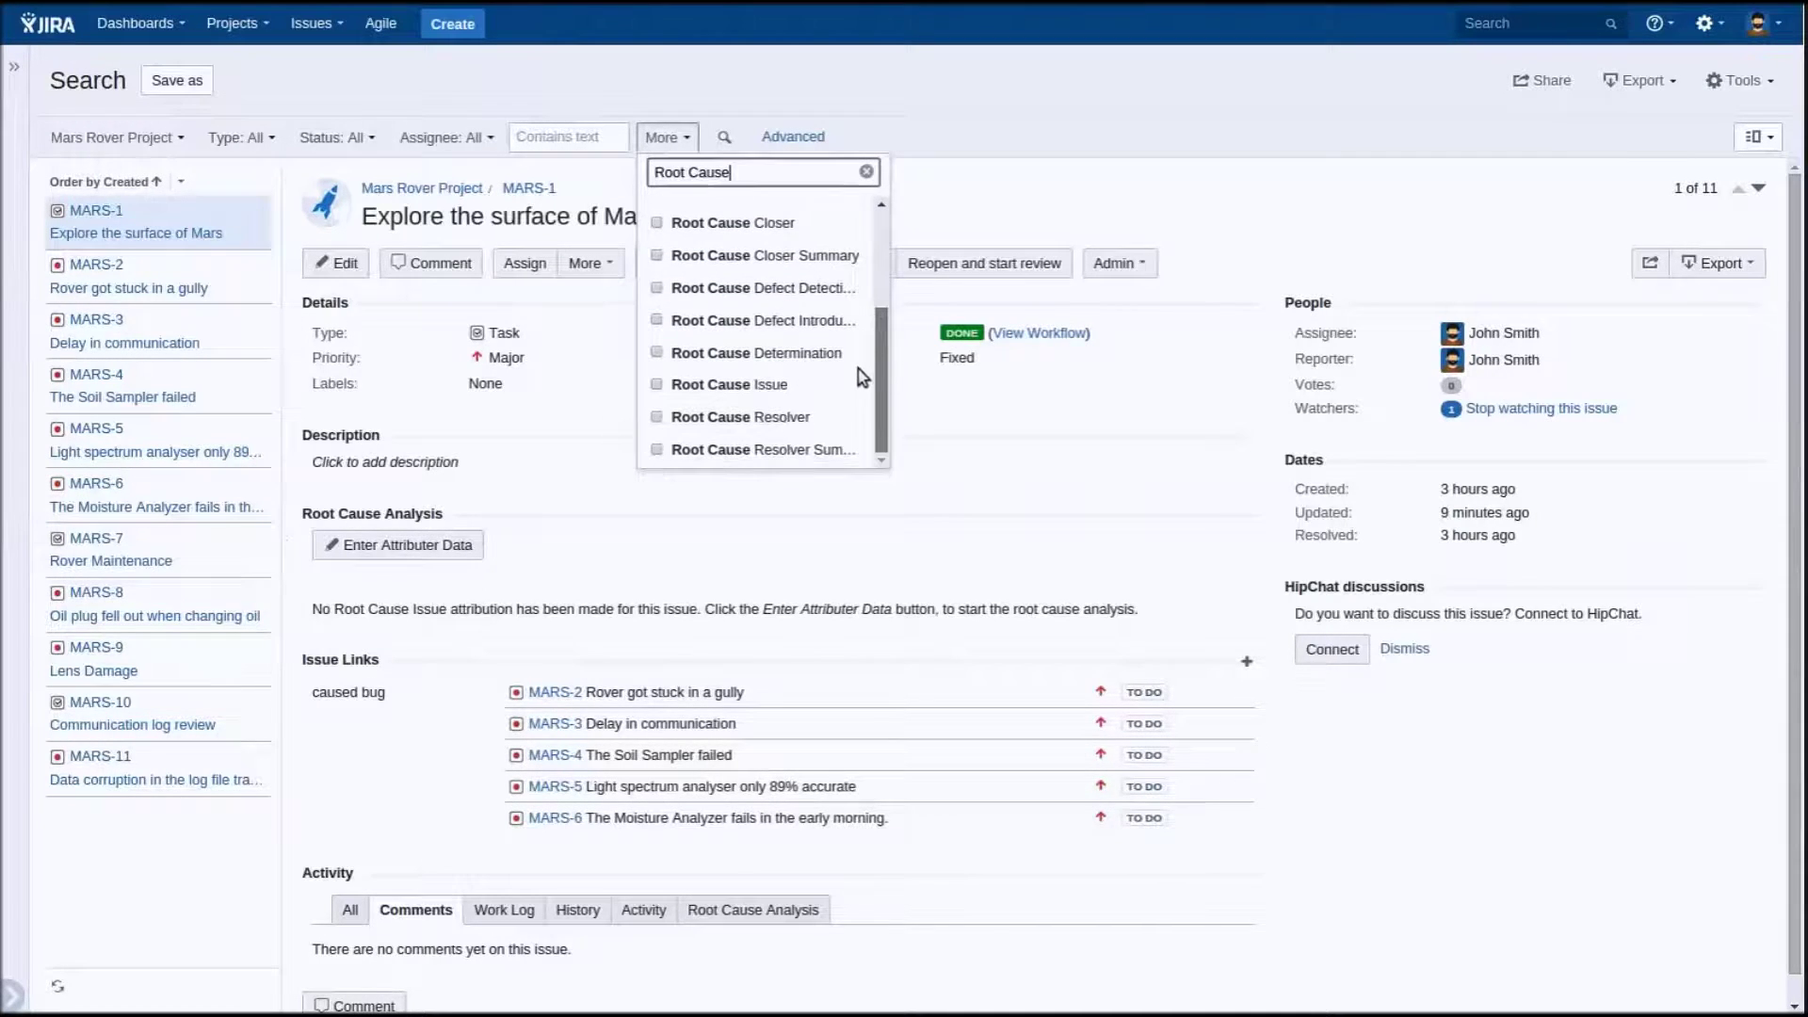
left_click(791, 420)
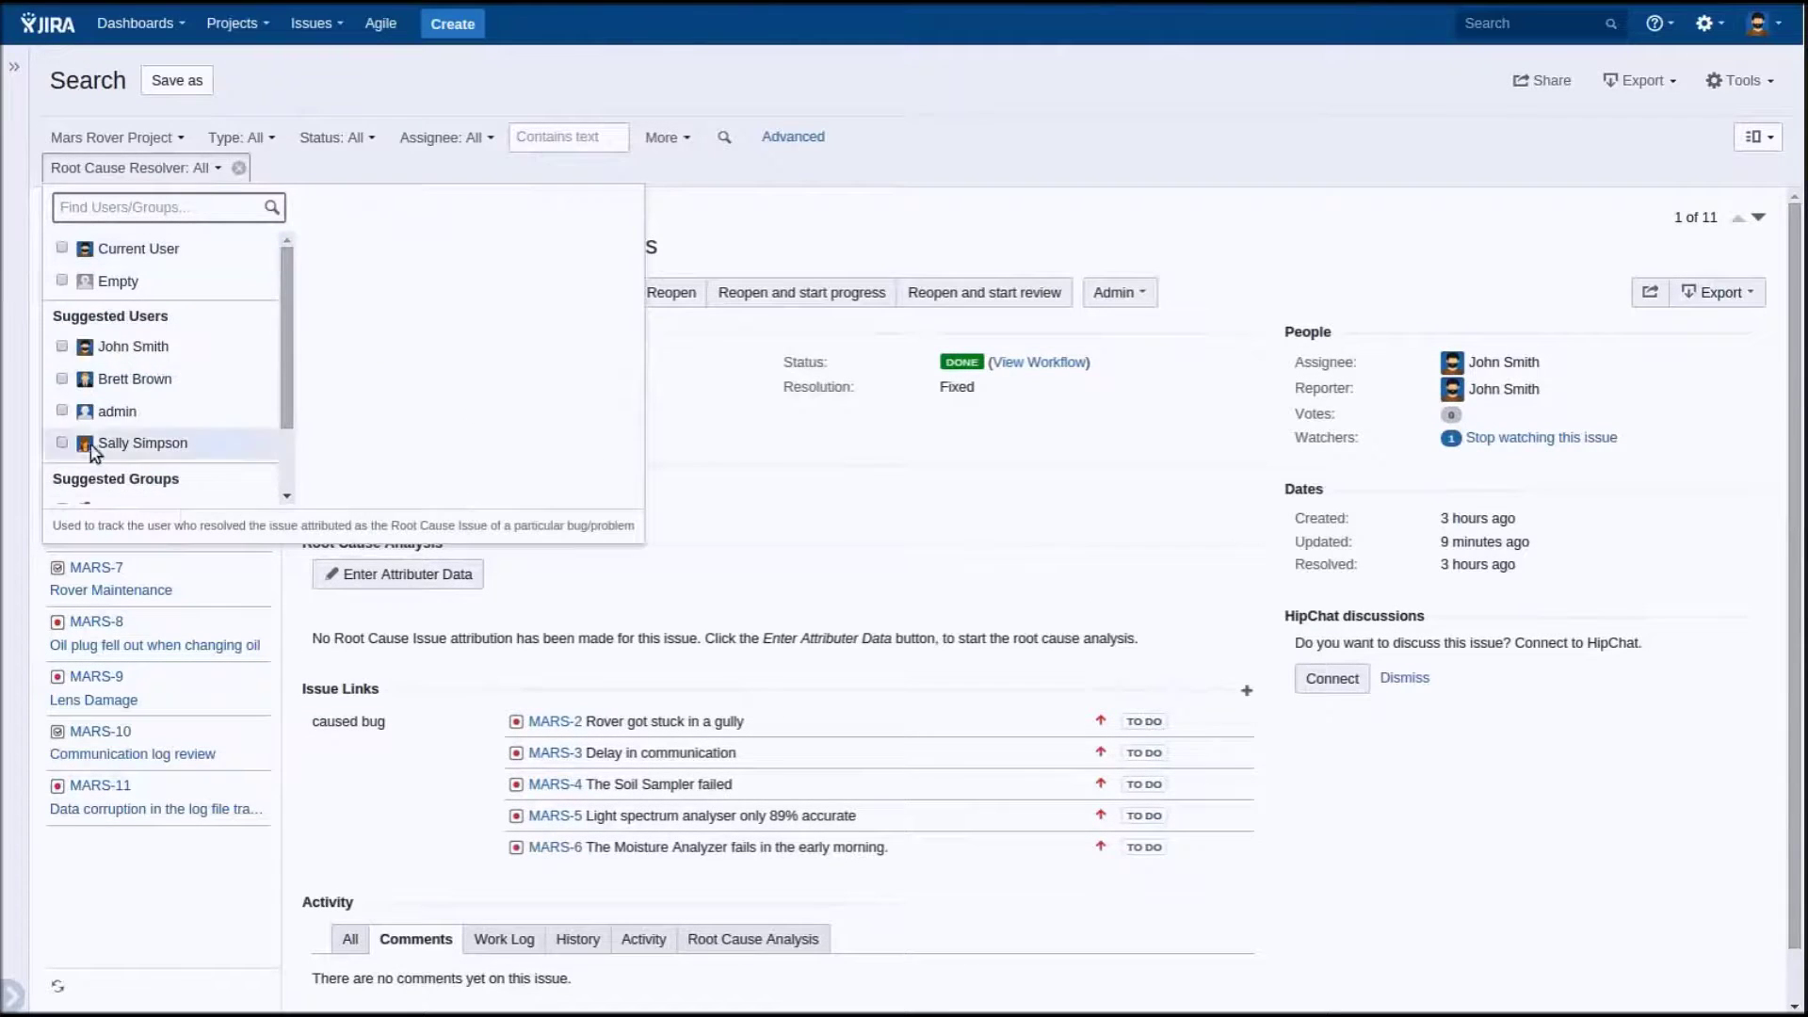
left_click(62, 348)
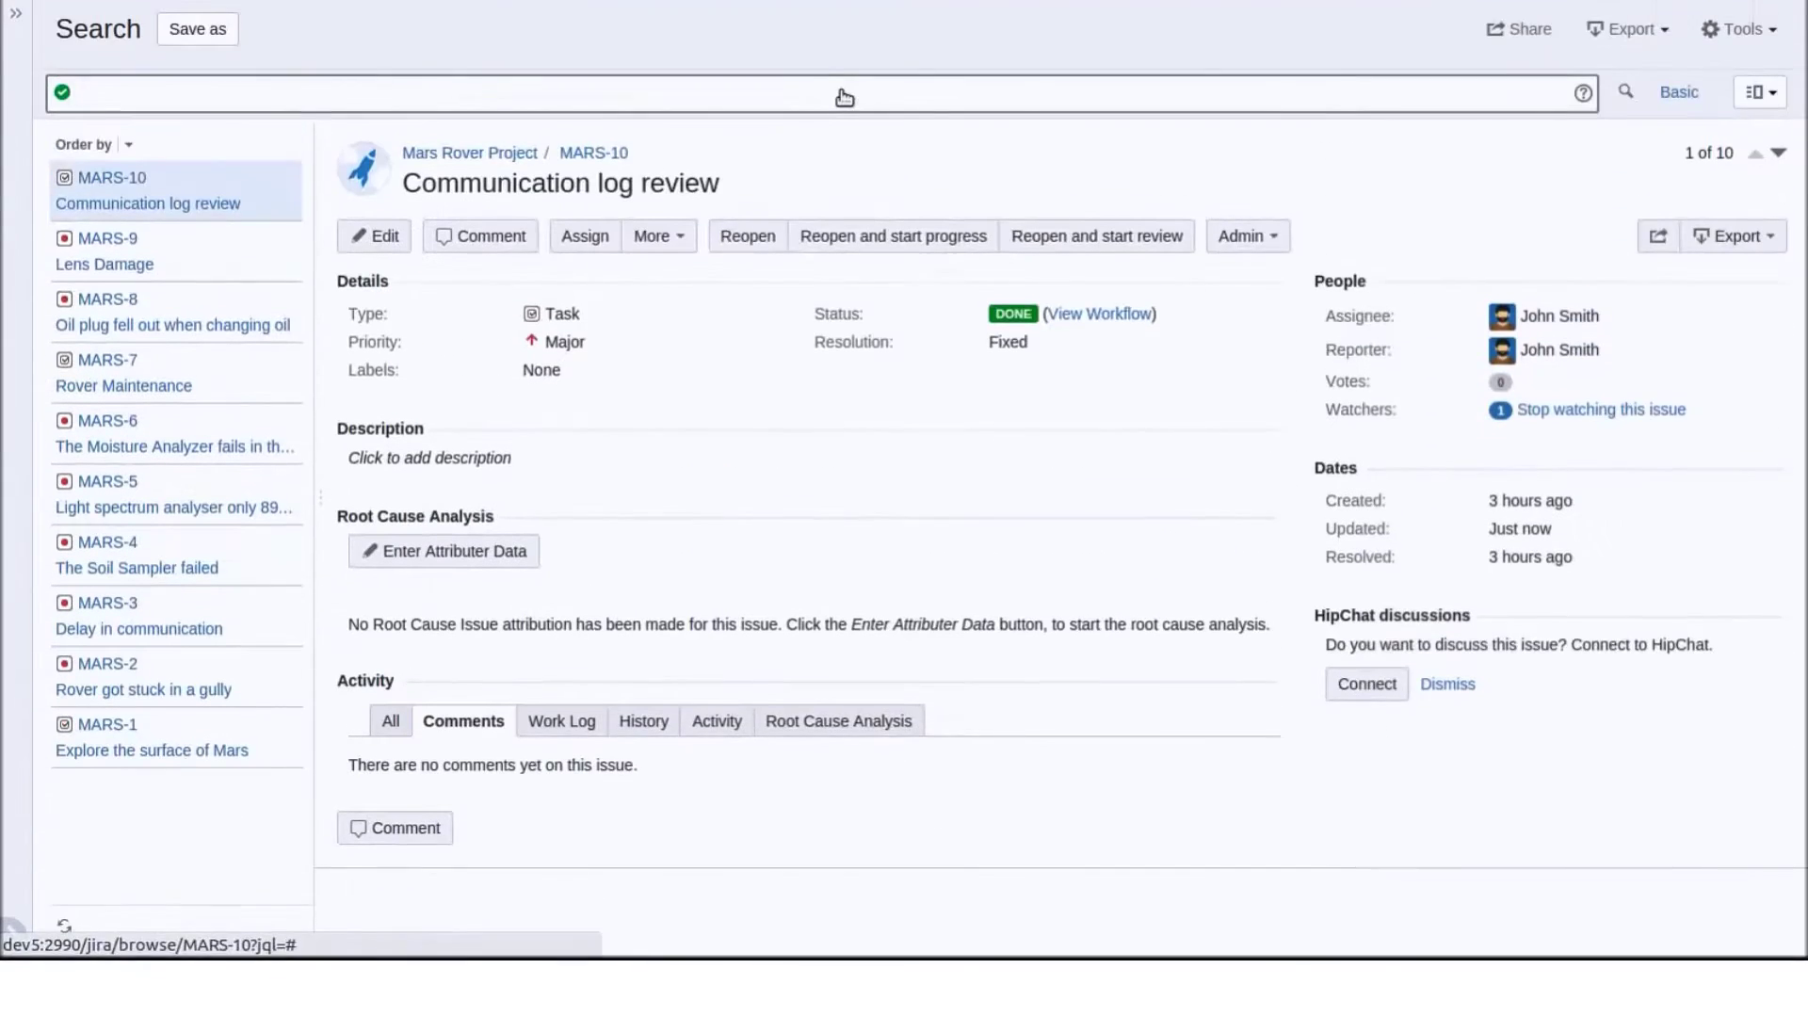
type("uekey in RootCauseAnalysis")
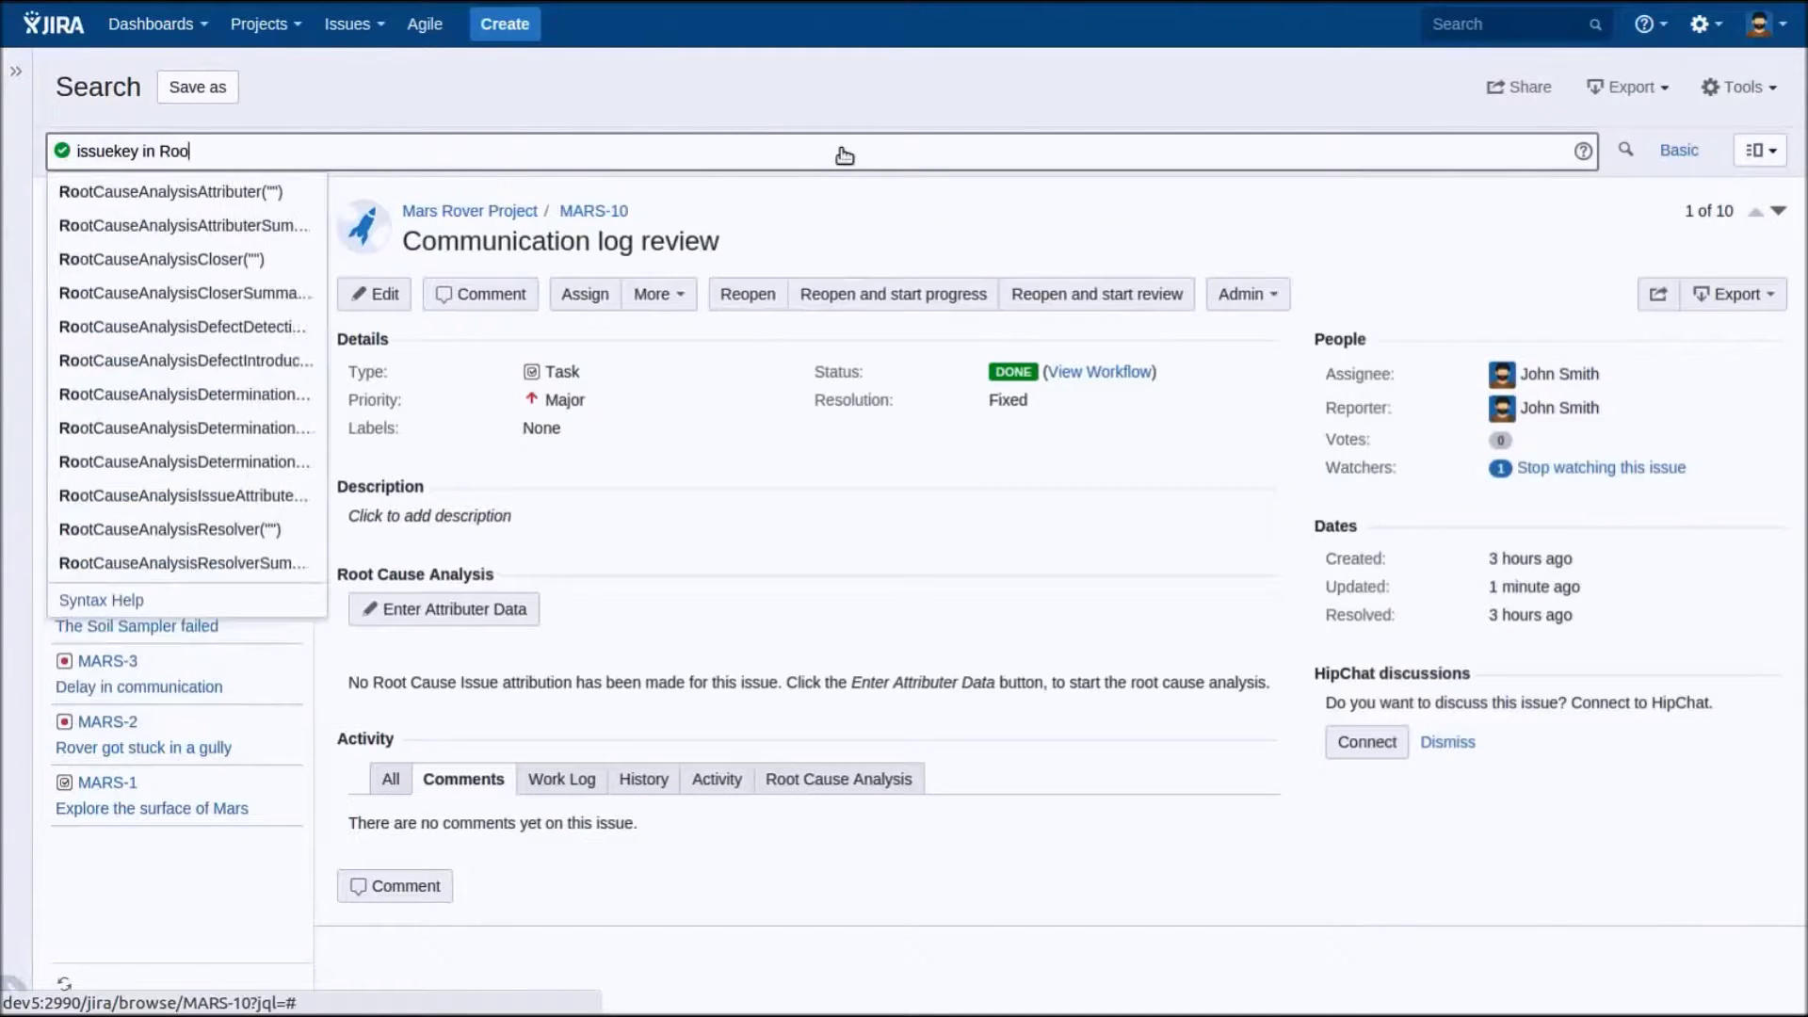
type("Deter")
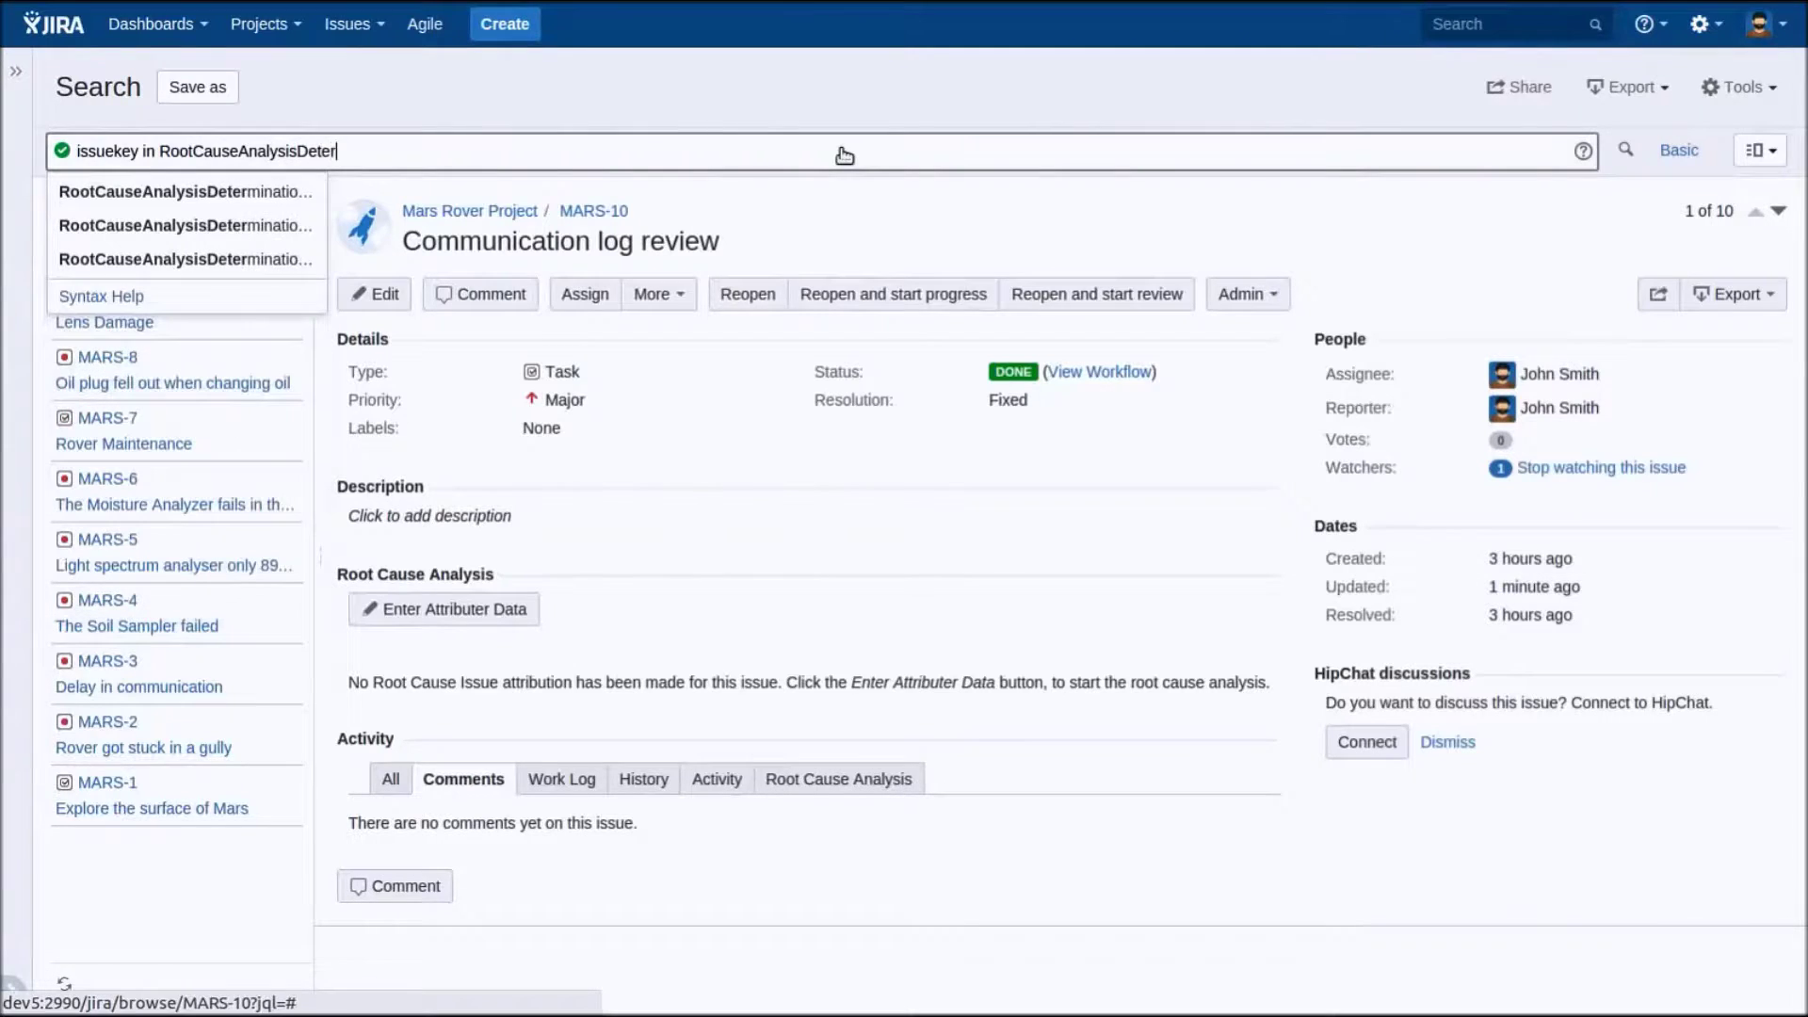
type("minationAvoidable()")
Step: Run the JQL search using RootCauseAnalysisDeterminationAvoidable() to list avoidable-determination issues
key("Return")
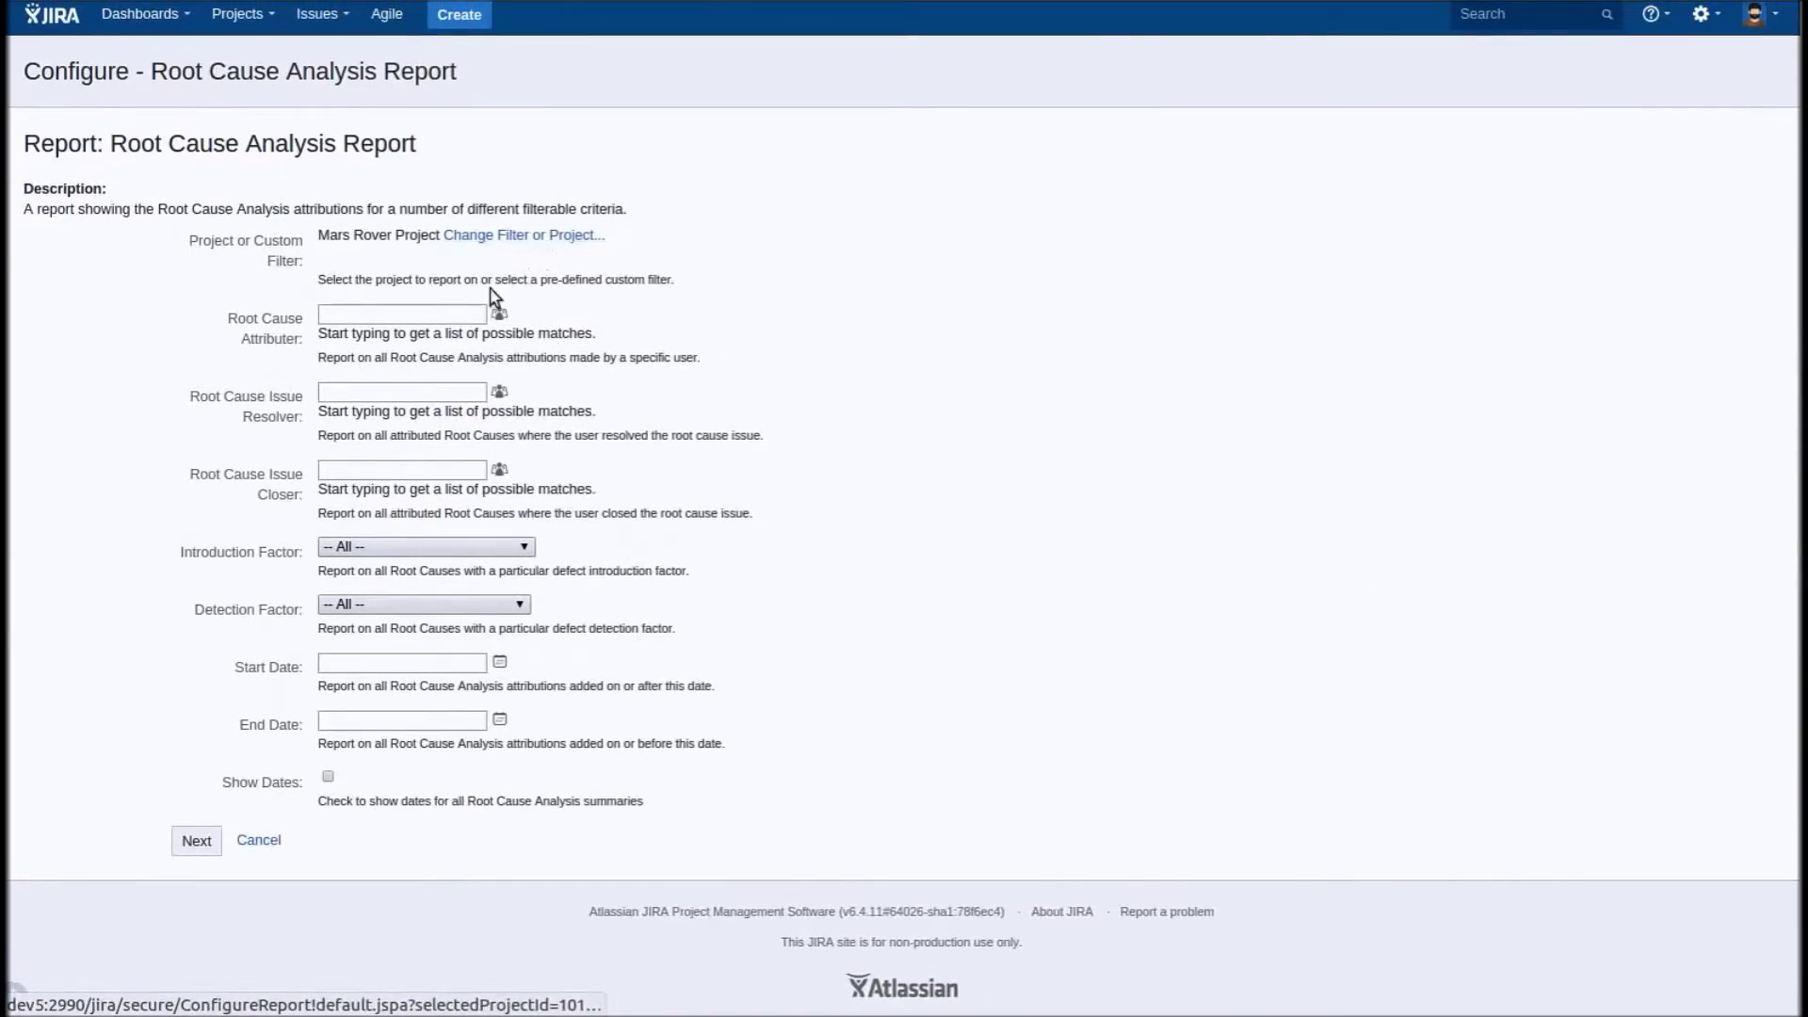
Step: Generate the report with attributer John Smith, introduction factor All, and dates 1–30 September 2015
left_click(427, 312)
type("jsmith")
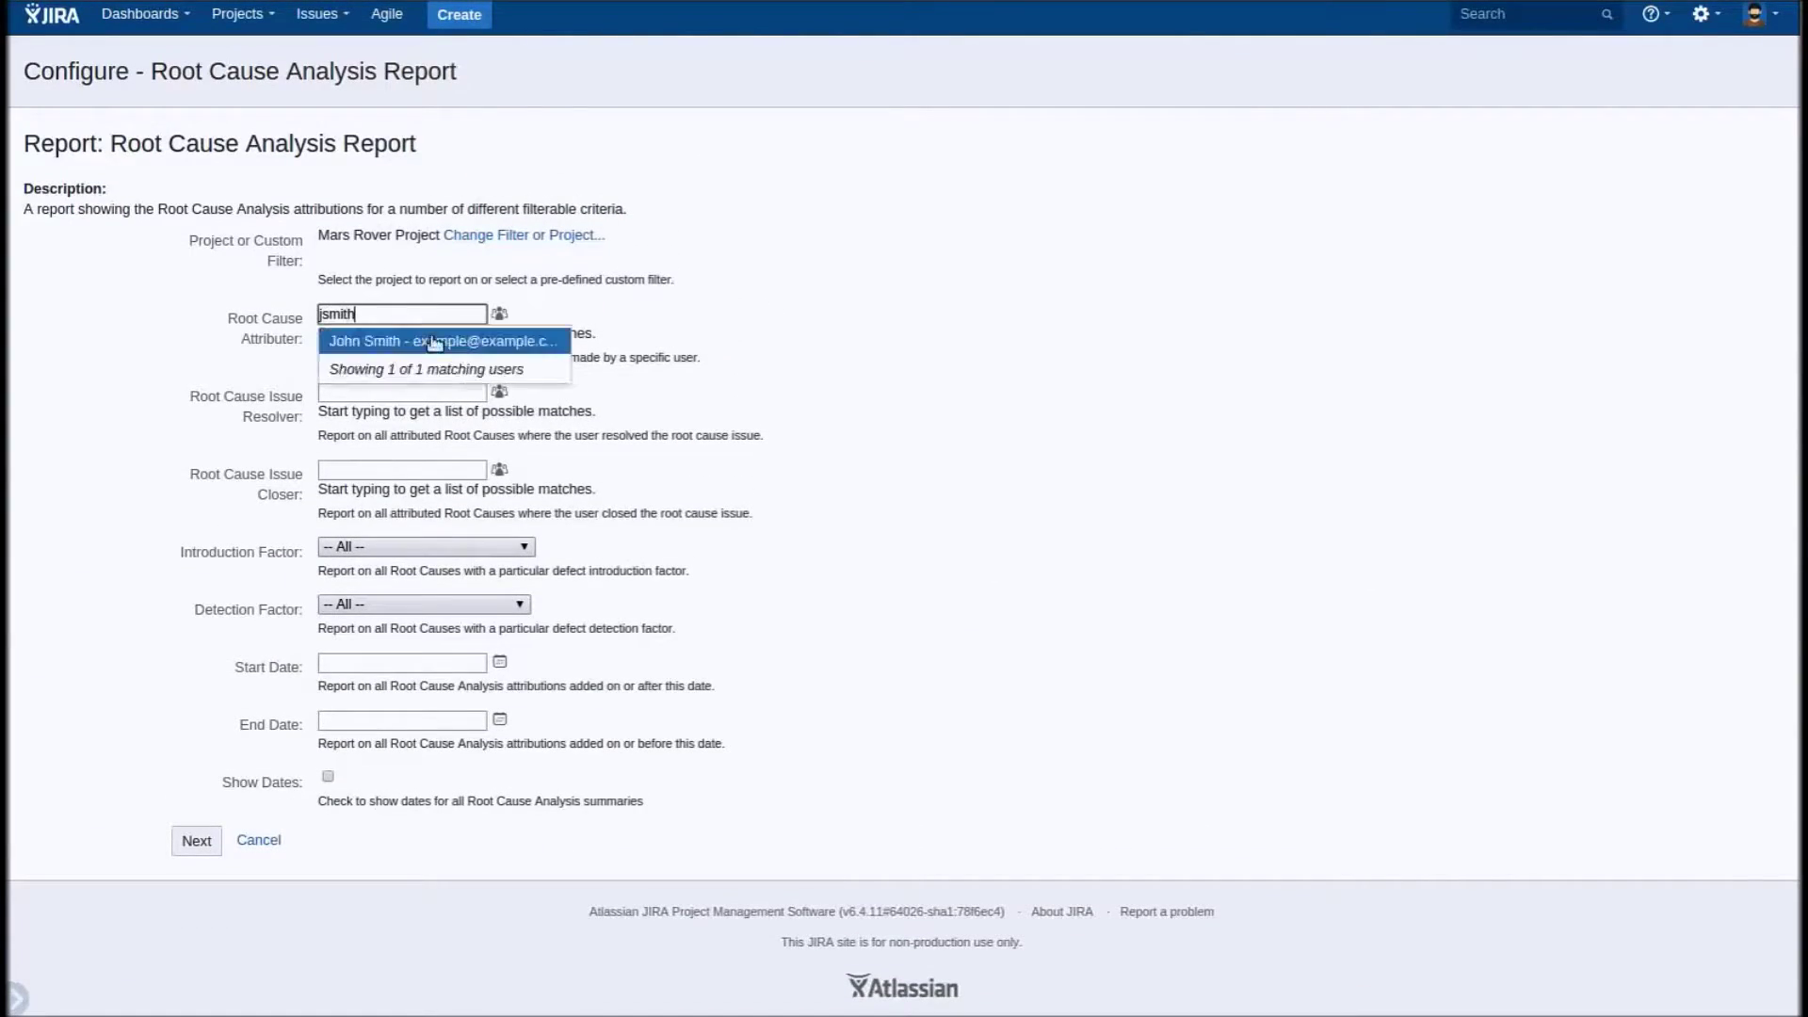
left_click(431, 344)
left_click(526, 552)
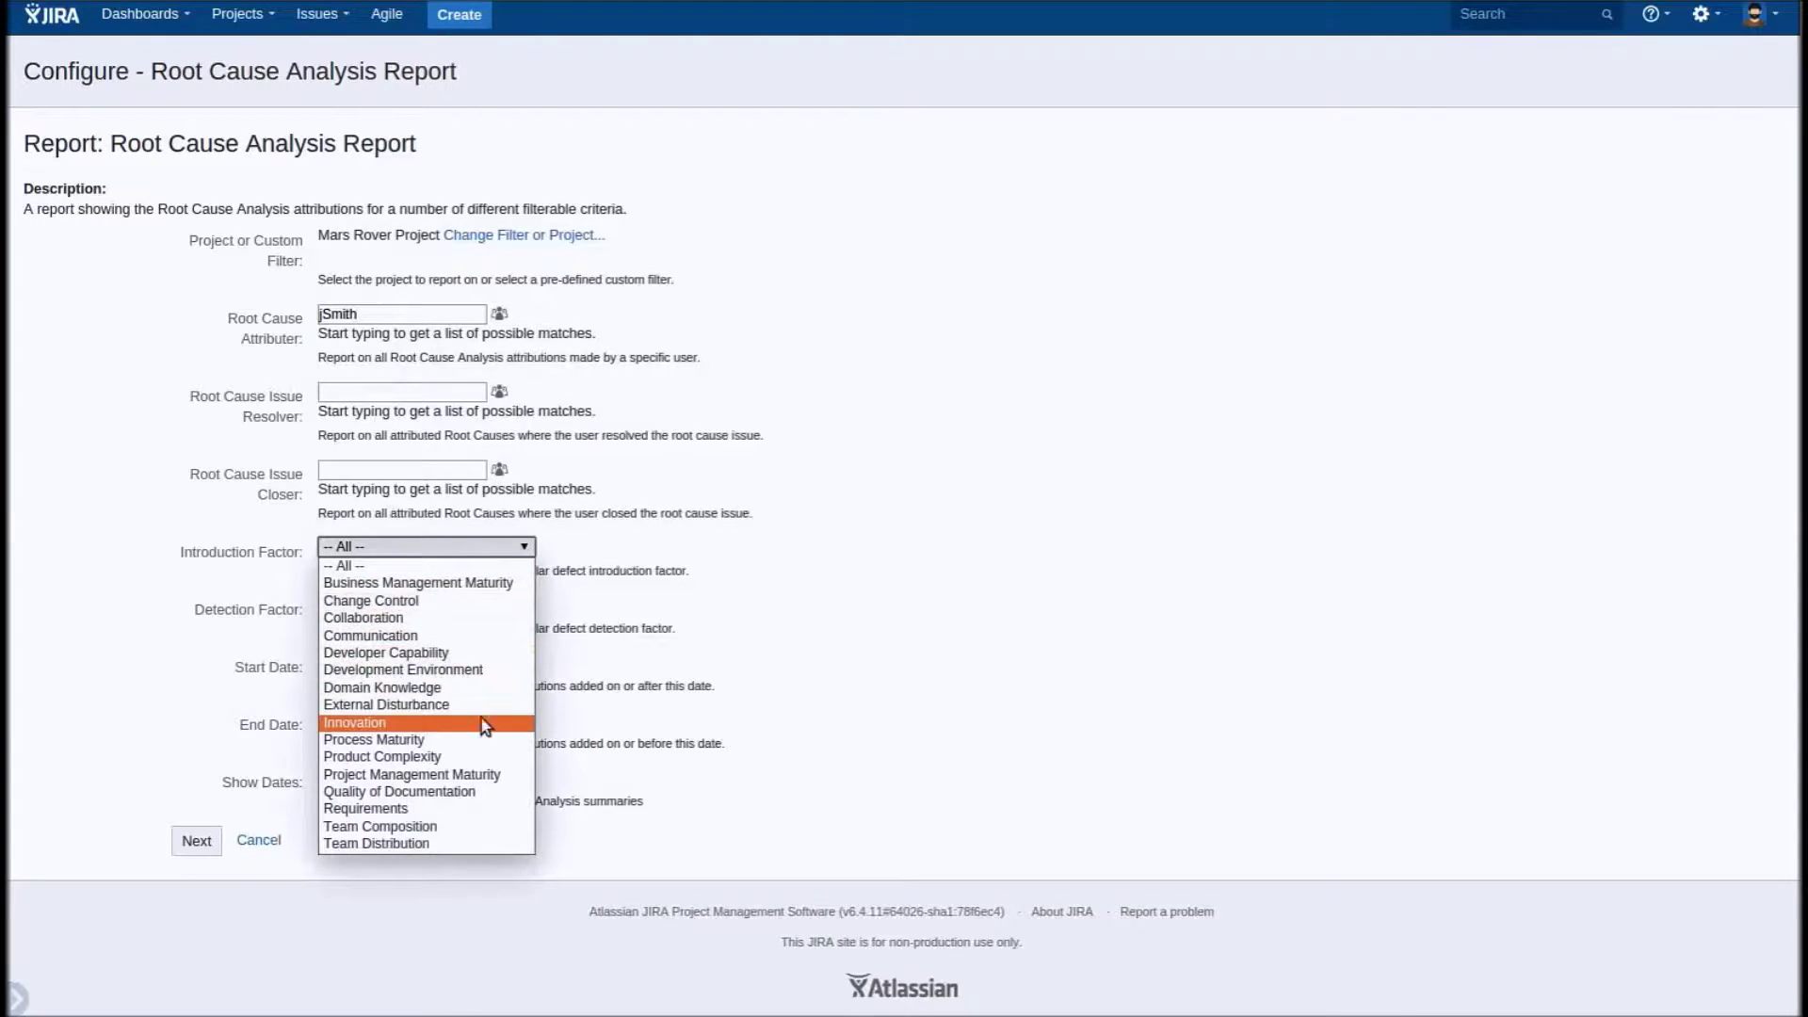
left_click(598, 707)
left_click(504, 662)
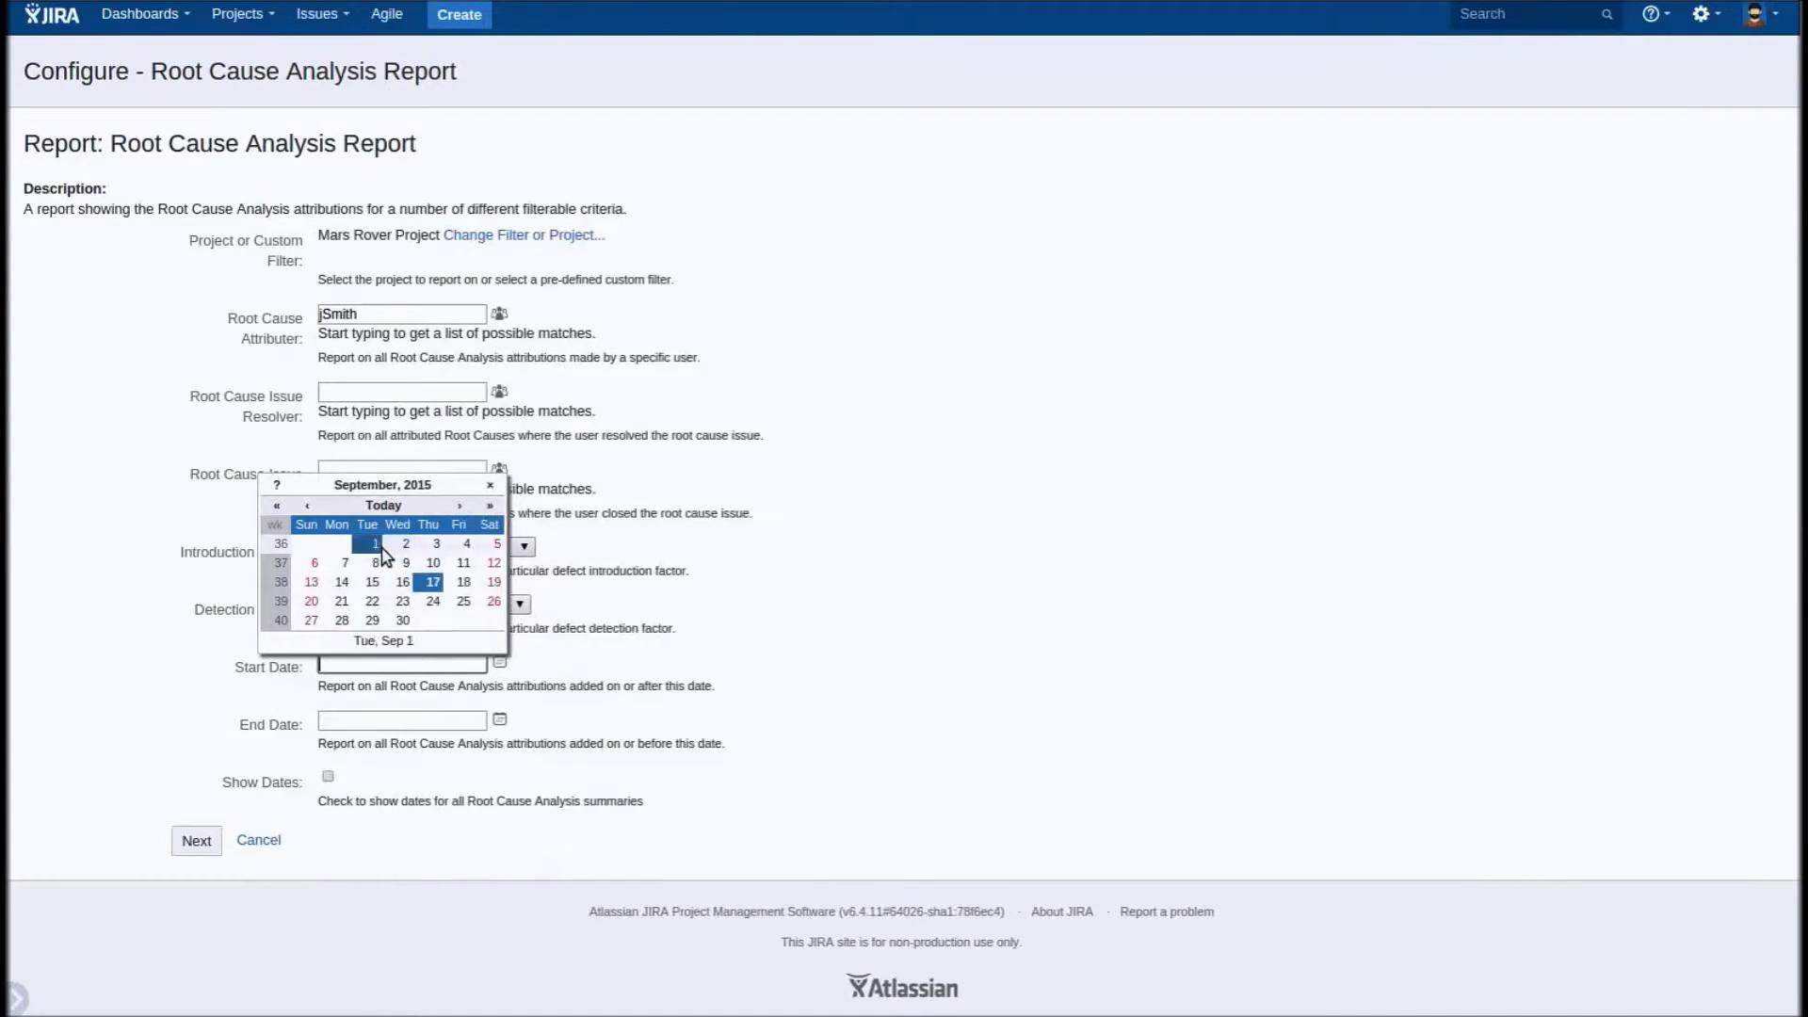
left_click(374, 566)
left_click(500, 720)
left_click(406, 678)
left_click(197, 841)
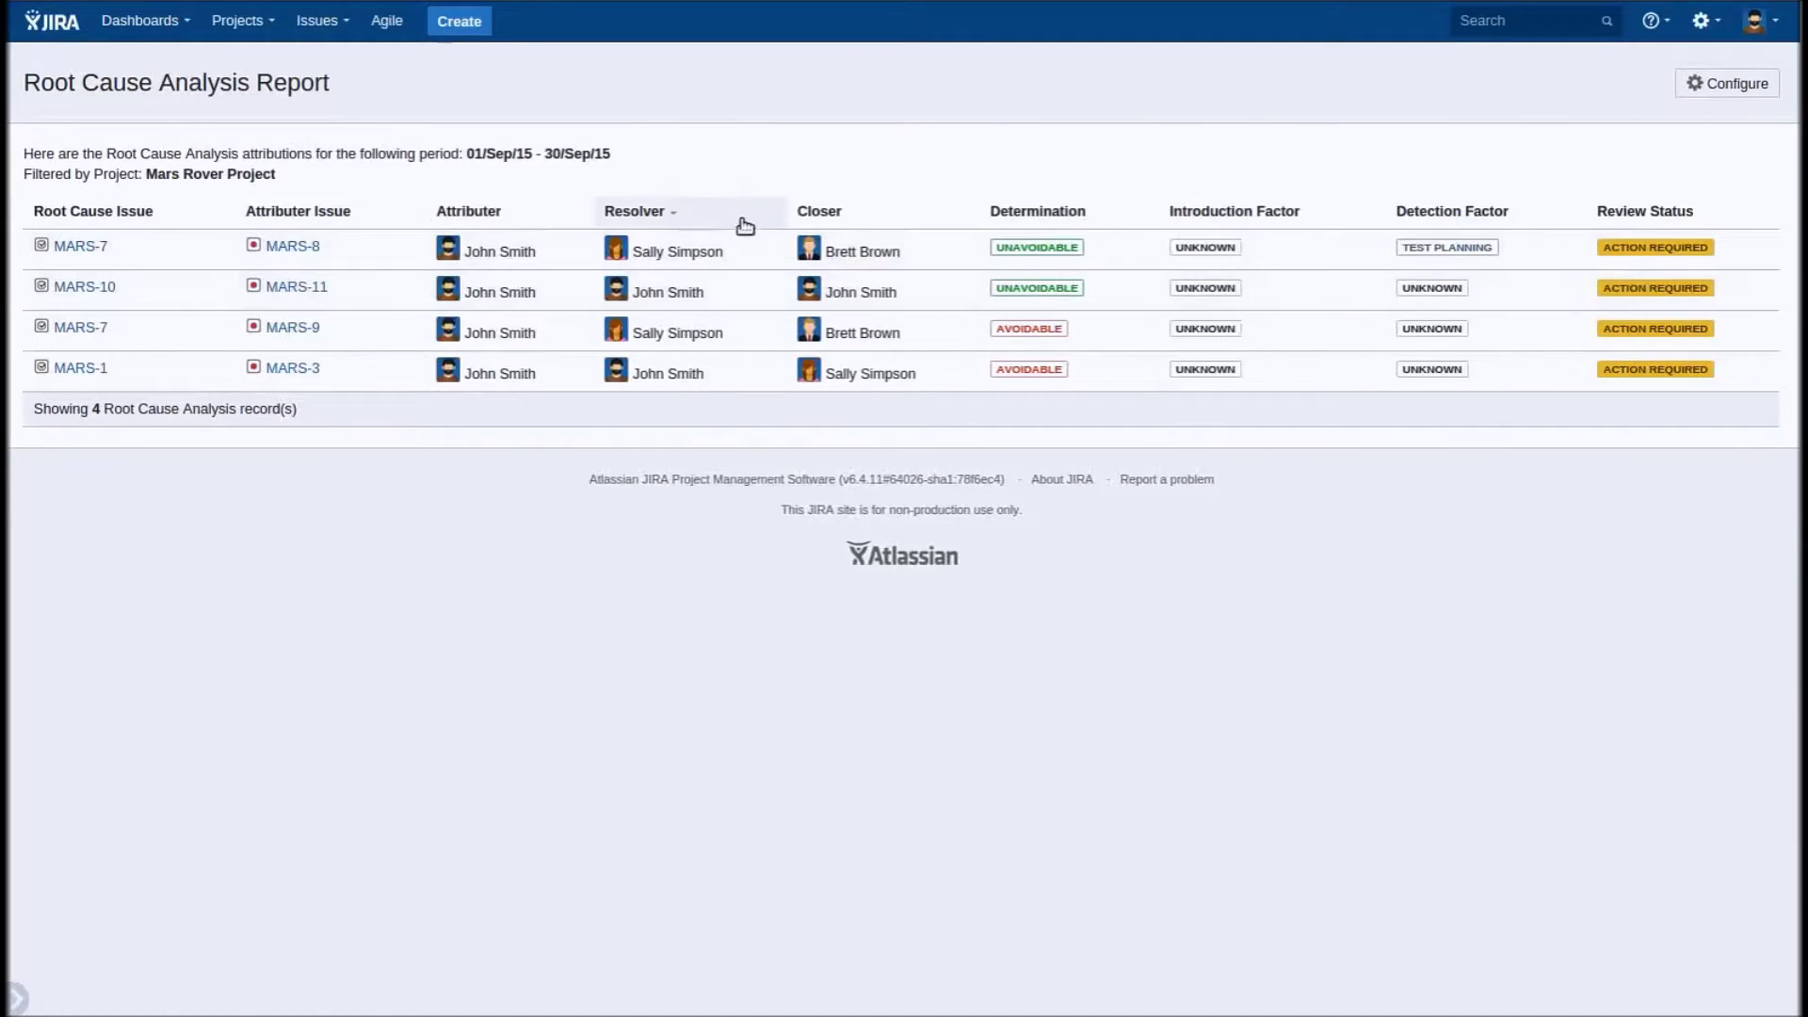
left_click(692, 215)
left_click(693, 214)
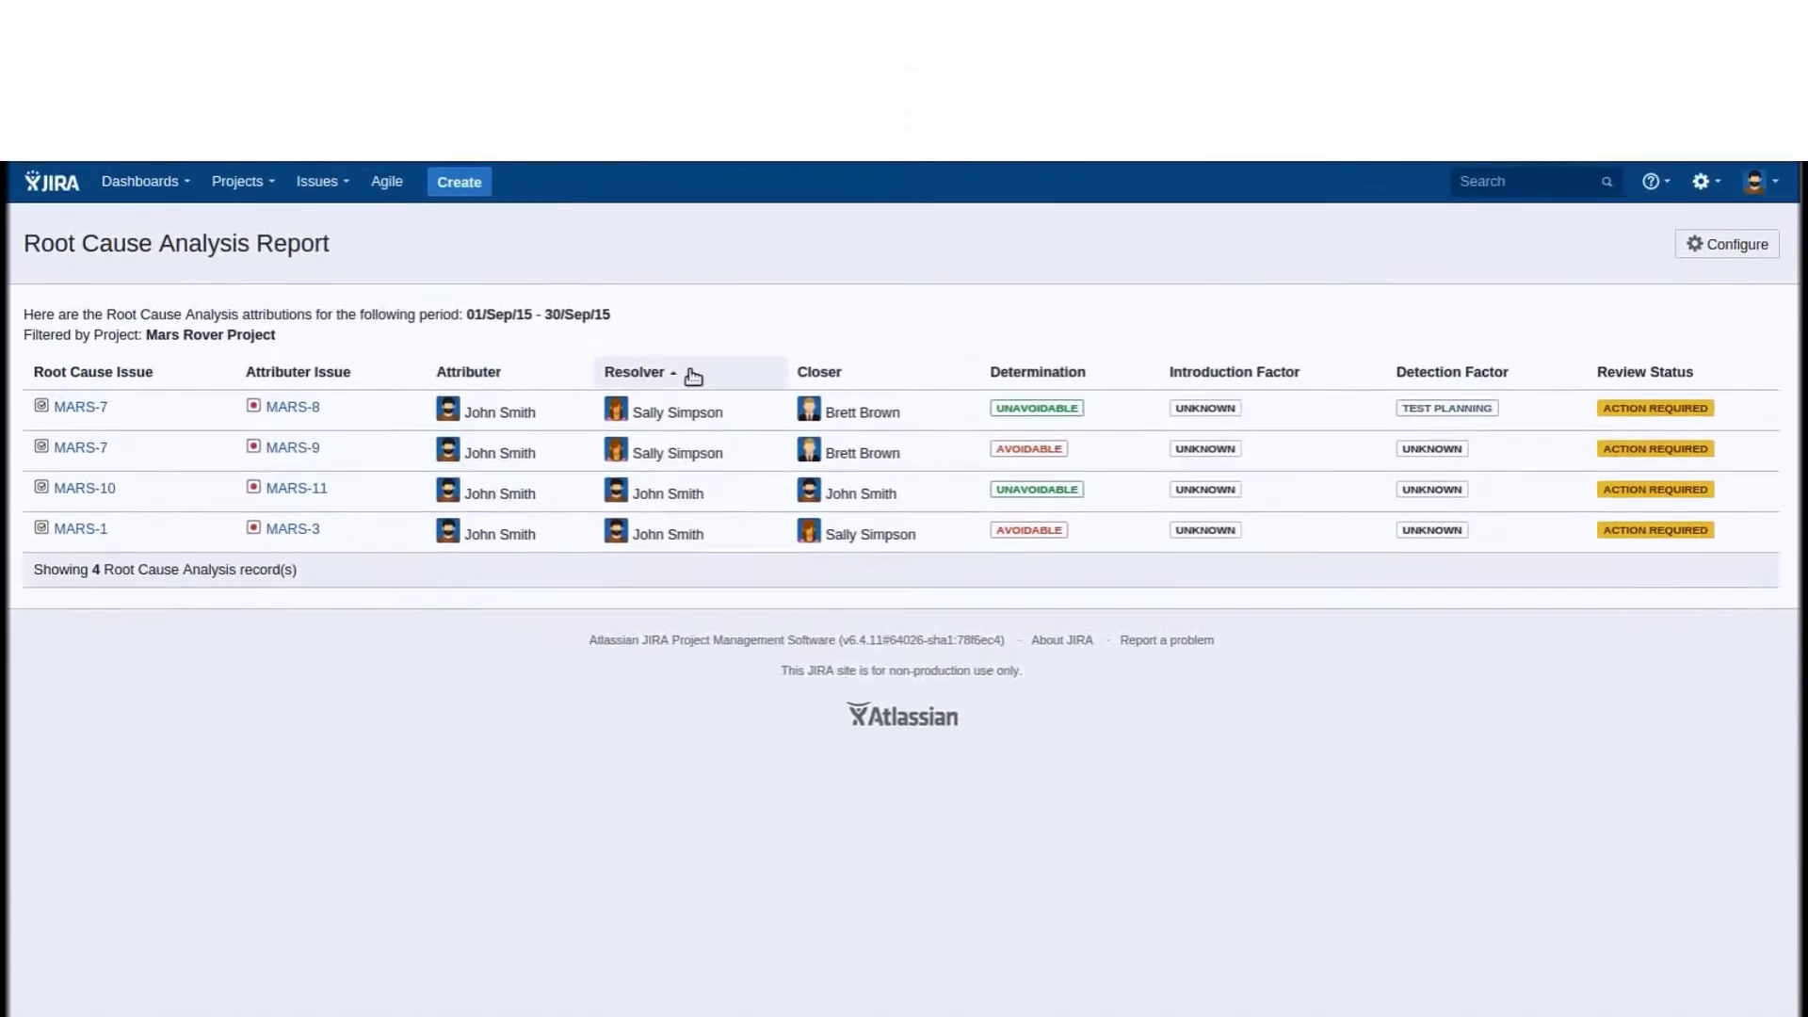